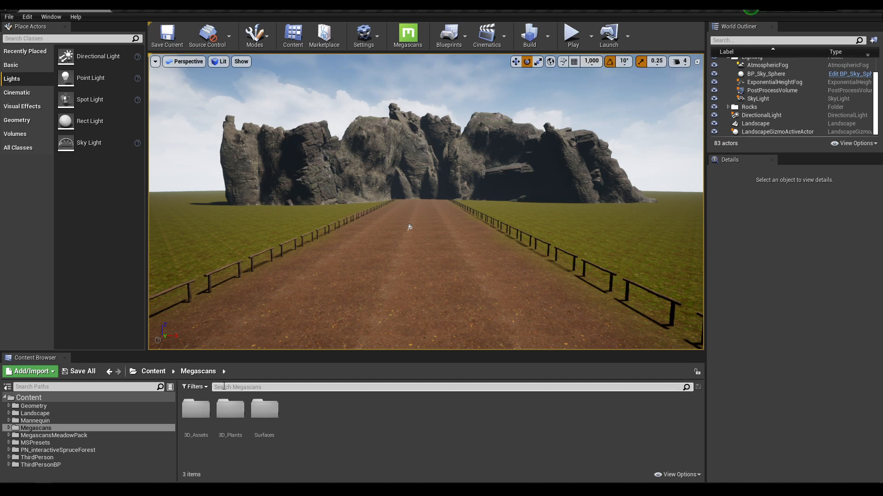
- Switch to Foliage mode and open the Meshes/full/high folder of PN_interactiveSpruceForest
{"action": "left_click", "coordinate": [259, 40]}
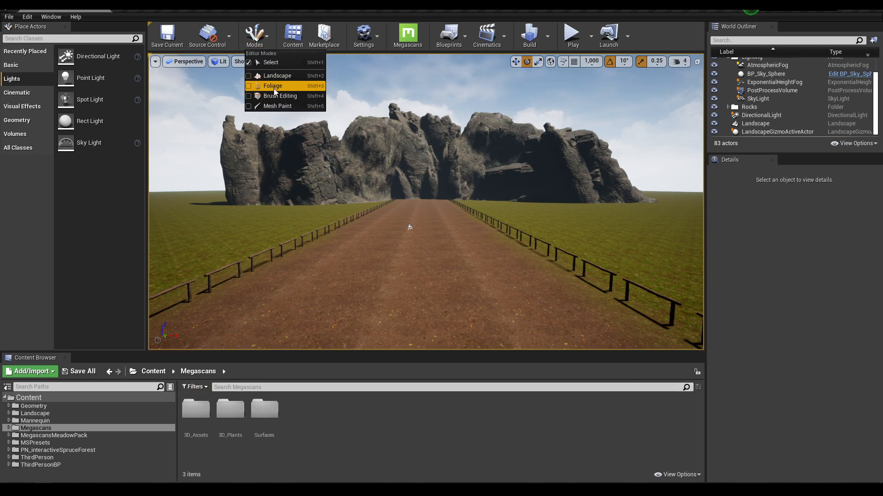
{"action": "left_click", "coordinate": [275, 84]}
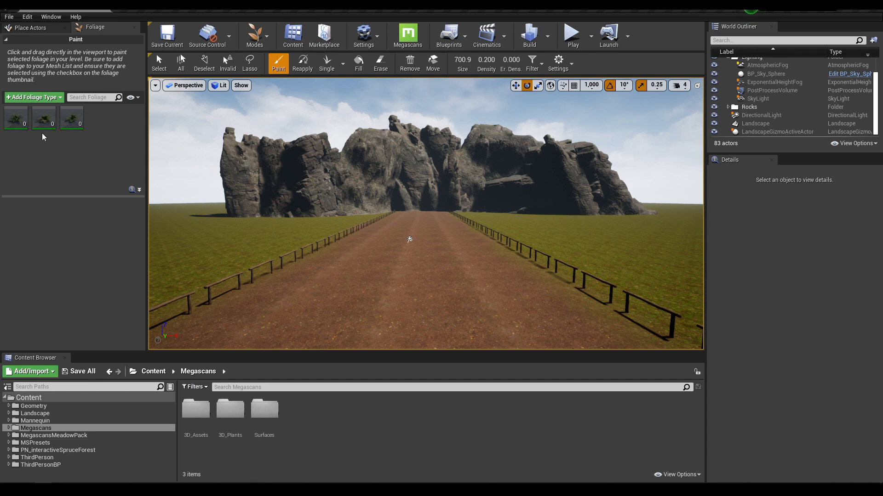
{"action": "left_click", "coordinate": [9, 451]}
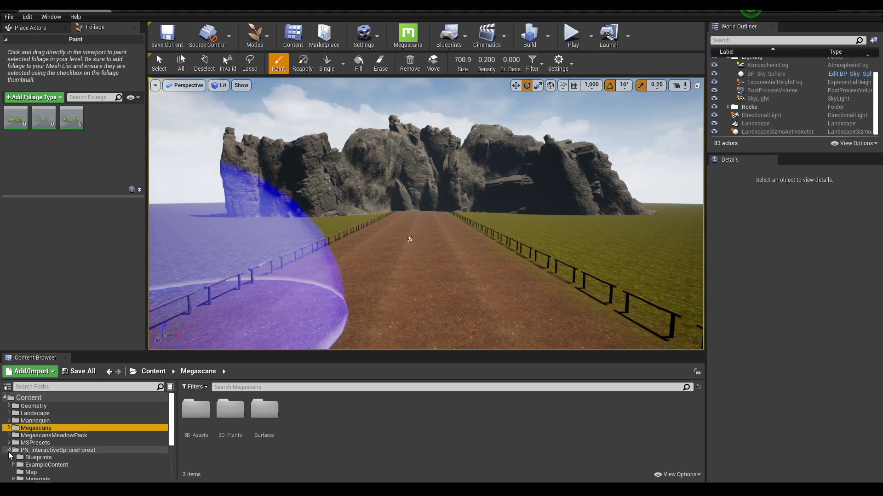
{"action": "scroll", "coordinate": [52, 466], "scroll_direction": "down", "scroll_amount": 3}
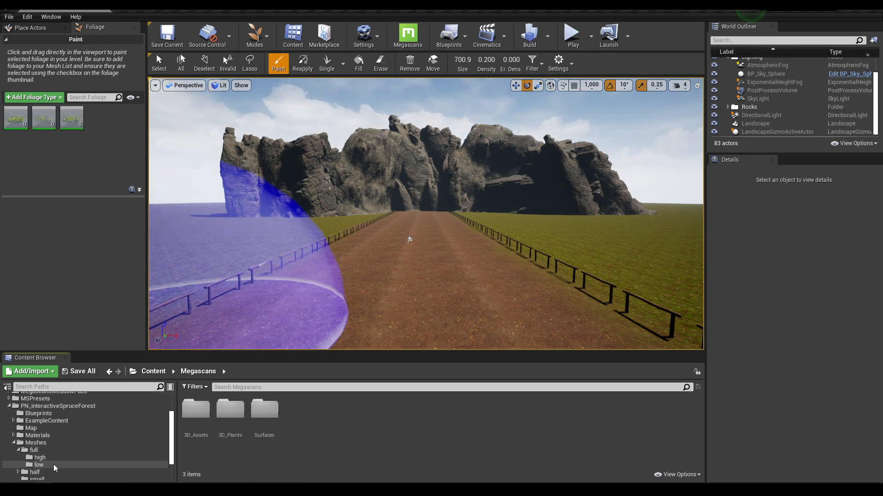
{"action": "left_click", "coordinate": [64, 407]}
{"action": "double_click", "coordinate": [338, 427]}
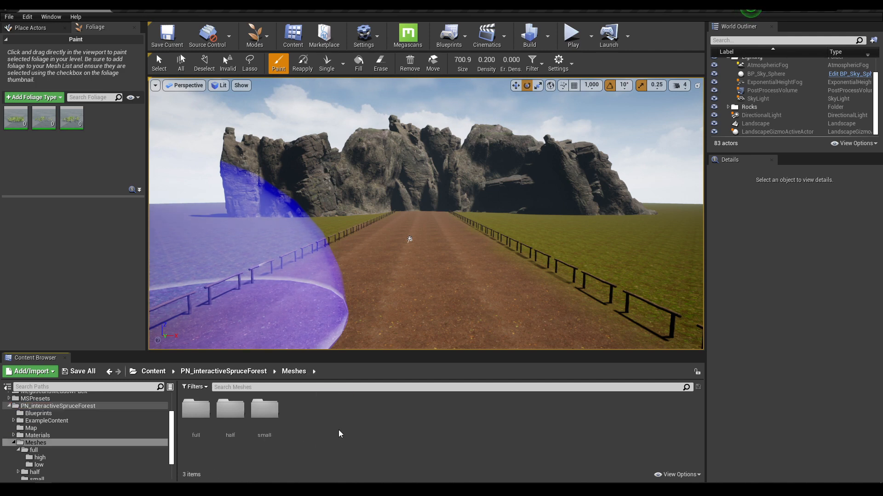
{"action": "double_click", "coordinate": [196, 410]}
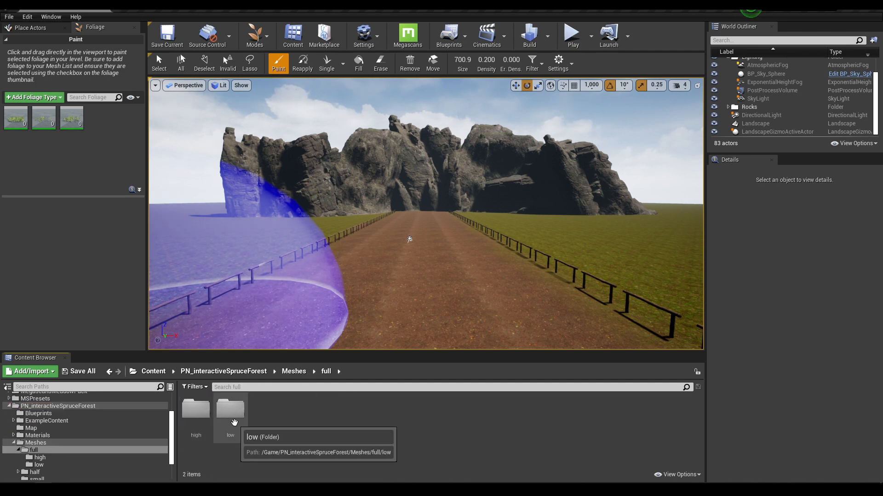
{"action": "double_click", "coordinate": [196, 411]}
- Add the meshes spruce_full_01, spruce_full_02 and spruce_full_03 to the foliage types
{"action": "left_click", "coordinate": [194, 418]}
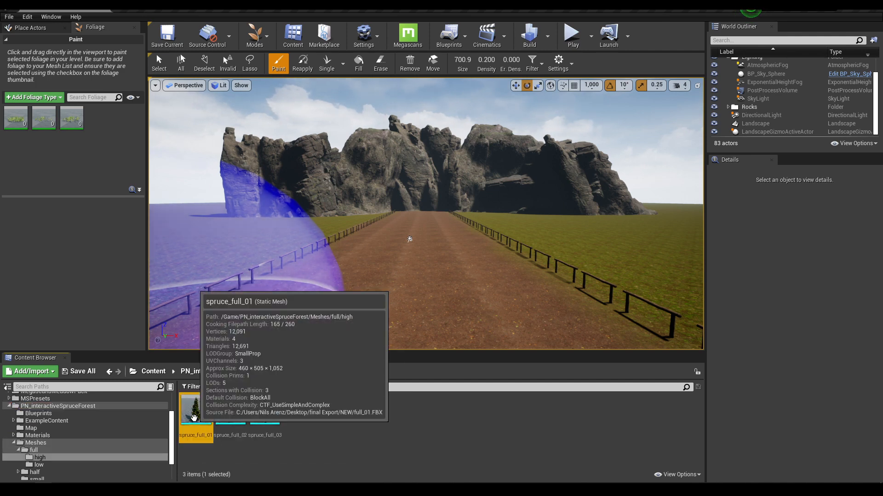
{"action": "left_click", "coordinate": [265, 410], "text": "shift"}
{"action": "left_click_drag", "start_coordinate": [264, 411], "coordinate": [77, 180]}
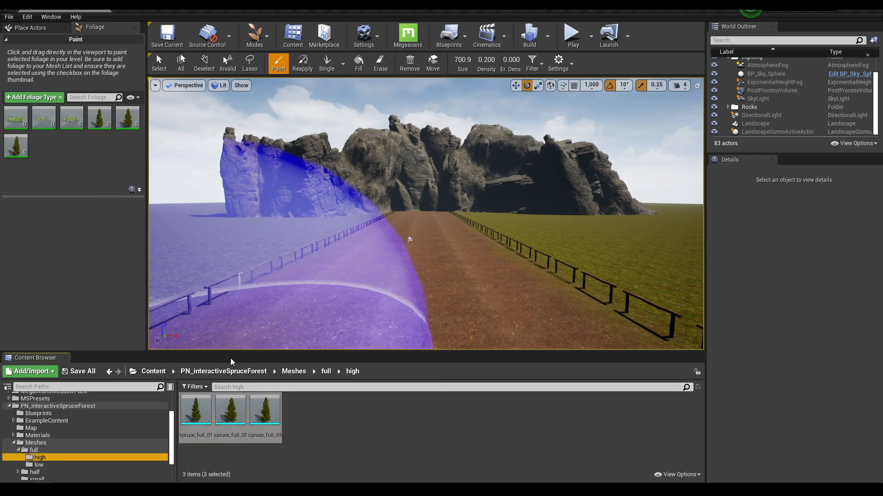
- Add spruce_half_02 and spruce_half_03 from the Meshes/half/high folder to the foliage types
{"action": "left_click", "coordinate": [33, 443]}
{"action": "double_click", "coordinate": [232, 416]}
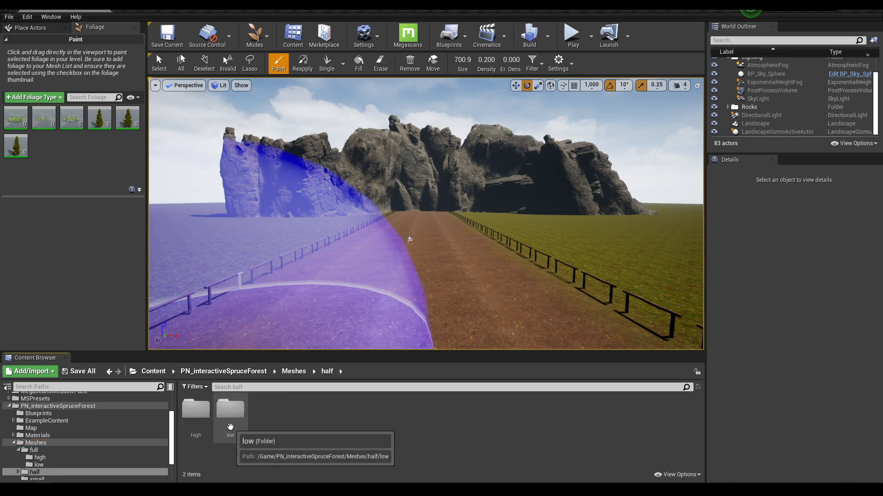
{"action": "left_click", "coordinate": [189, 426]}
{"action": "double_click", "coordinate": [189, 426]}
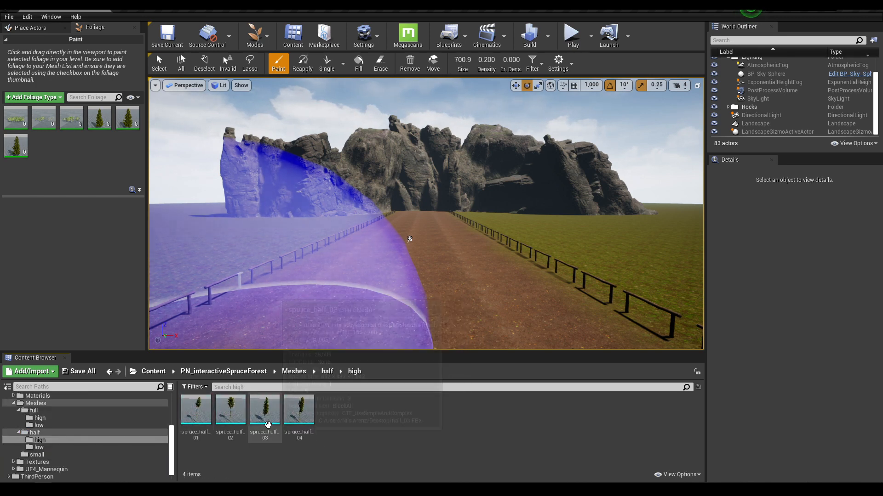
{"action": "left_click", "coordinate": [268, 424]}
{"action": "left_click", "coordinate": [229, 421], "text": "ctrl"}
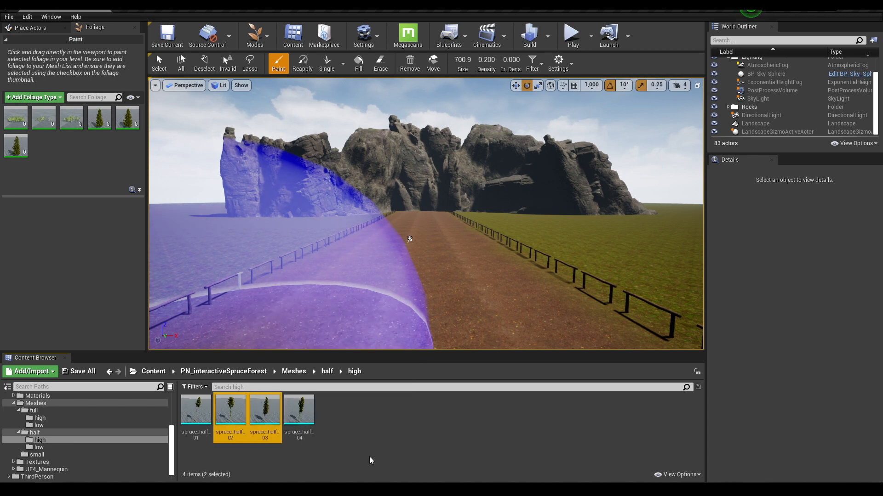
{"action": "left_click", "coordinate": [265, 416]}
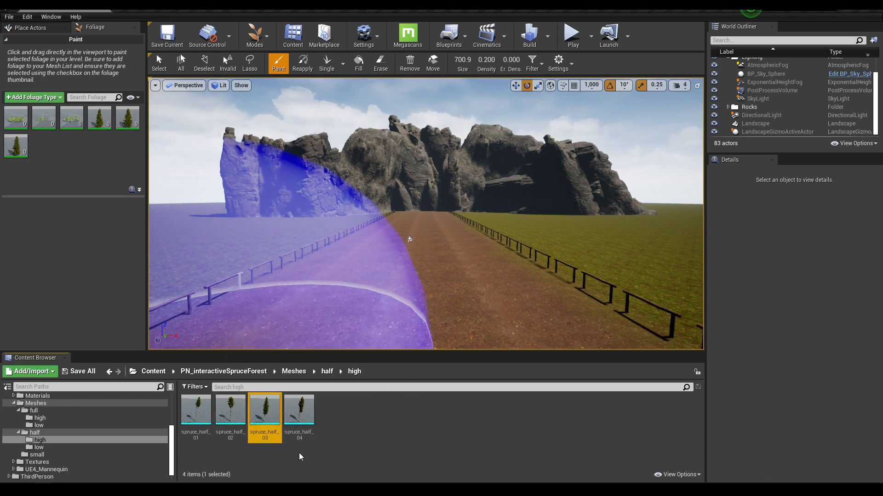
{"action": "left_click", "coordinate": [230, 416], "text": "ctrl"}
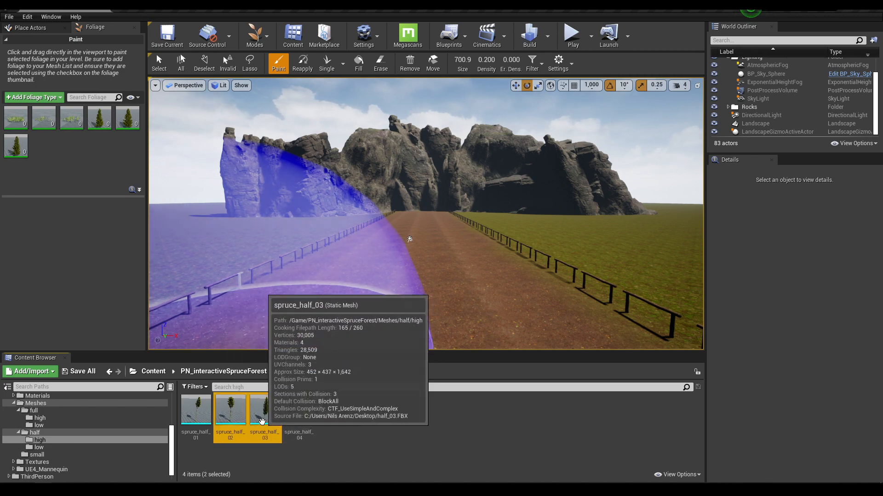
{"action": "left_click_drag", "start_coordinate": [64, 156], "coordinate": [64, 161]}
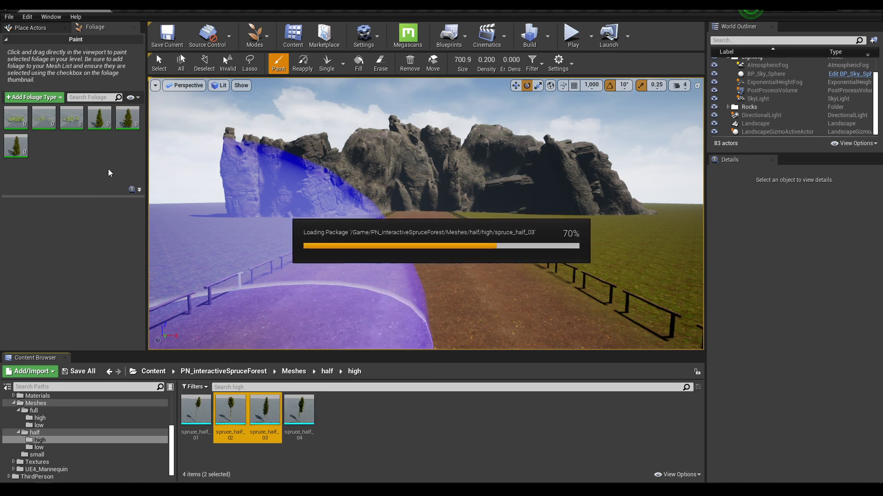
- Select all five spruce foliage types, set their density to 10 and enlarge the brush size to 1200
{"action": "left_click", "coordinate": [100, 121]}
{"action": "left_click", "coordinate": [72, 146], "text": "shift"}
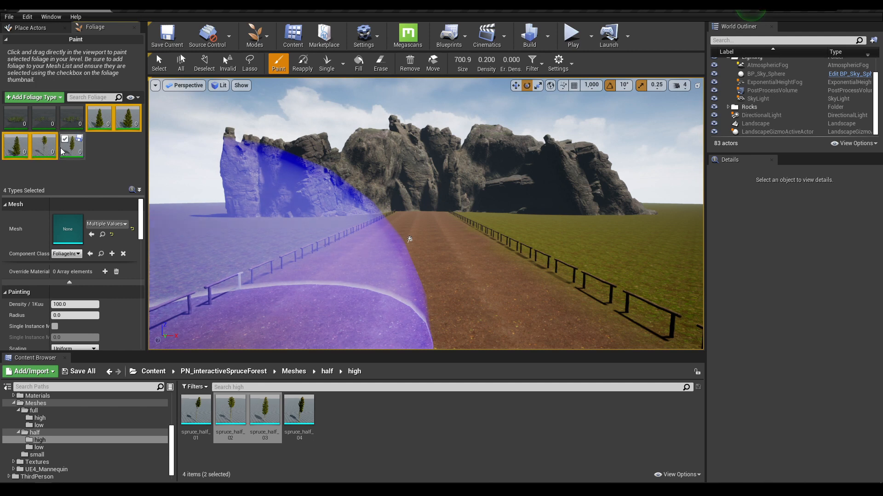
{"action": "left_click", "coordinate": [67, 305]}
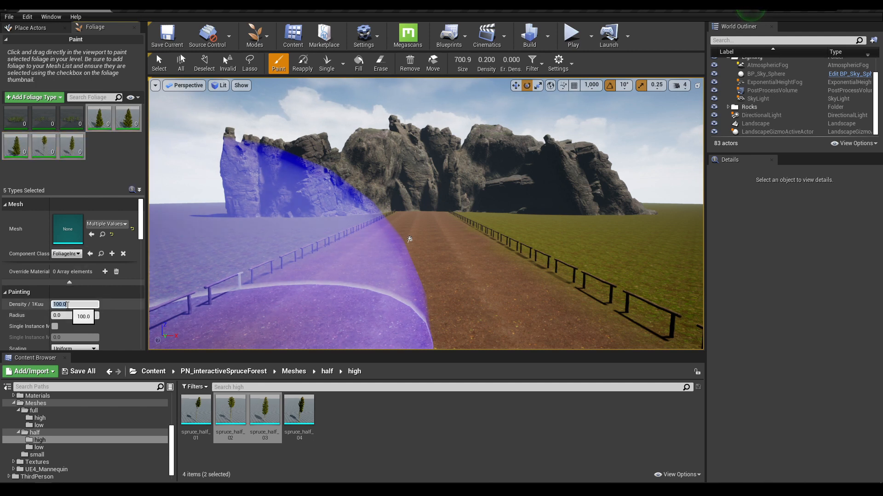
{"action": "type", "text": "1"}
{"action": "left_click_drag", "start_coordinate": [464, 65], "coordinate": [492, 64]}
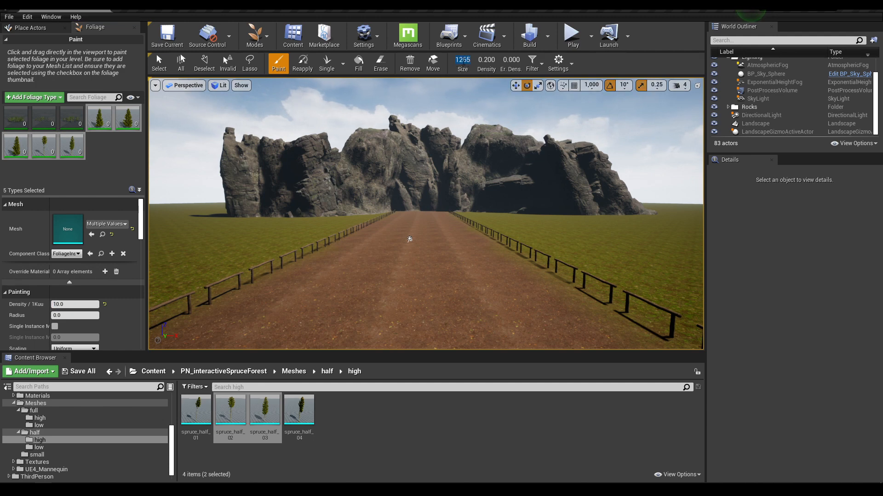
- Paint a band of spruce trees on the grass along one side of the dirt road, outside the fence
{"action": "mouse_move", "coordinate": [377, 223]}
{"action": "middle_mouse_down"}
{"action": "mouse_move", "coordinate": [351, 240]}
{"action": "mouse_move", "coordinate": [374, 225]}
{"action": "middle_mouse_up"}
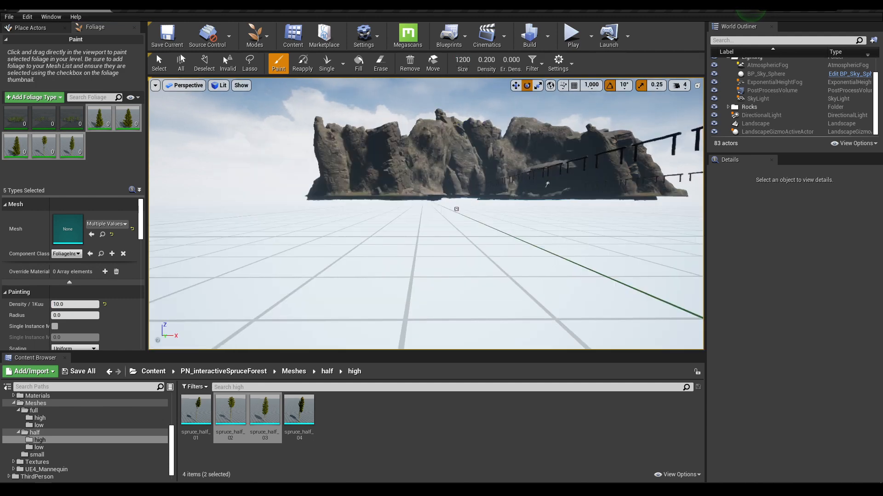
{"action": "key", "text": "e"}
{"action": "mouse_move", "coordinate": [377, 225]}
{"action": "right_mouse_down"}
{"action": "mouse_move", "coordinate": [385, 285]}
{"action": "mouse_move", "coordinate": [375, 225]}
{"action": "mouse_move", "coordinate": [257, 280]}
{"action": "mouse_move", "coordinate": [280, 244]}
{"action": "mouse_move", "coordinate": [251, 289]}
{"action": "mouse_move", "coordinate": [287, 220]}
{"action": "mouse_move", "coordinate": [258, 239]}
{"action": "mouse_move", "coordinate": [246, 290]}
{"action": "mouse_move", "coordinate": [217, 278]}
{"action": "mouse_move", "coordinate": [290, 294]}
{"action": "mouse_move", "coordinate": [246, 285]}
{"action": "mouse_move", "coordinate": [448, 226]}
{"action": "right_mouse_up"}
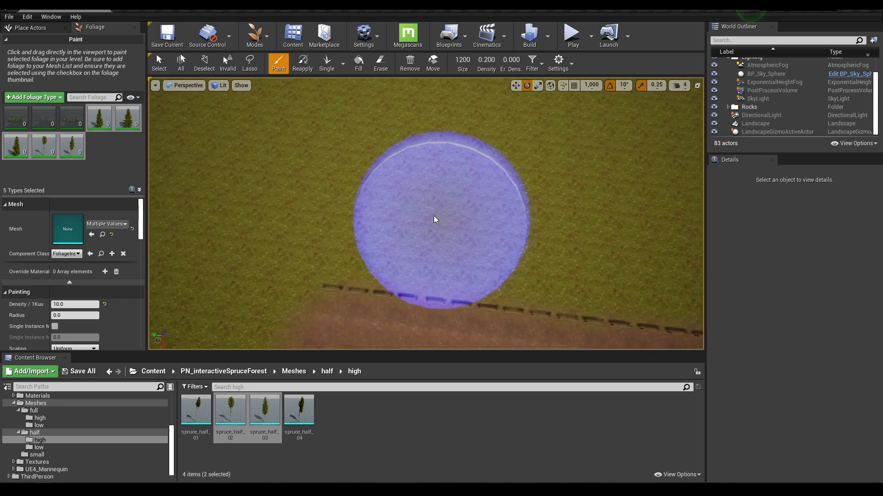
{"action": "mouse_move", "coordinate": [388, 200]}
{"action": "left_mouse_down"}
{"action": "mouse_move", "coordinate": [605, 211]}
{"action": "mouse_move", "coordinate": [527, 203]}
{"action": "left_mouse_up"}
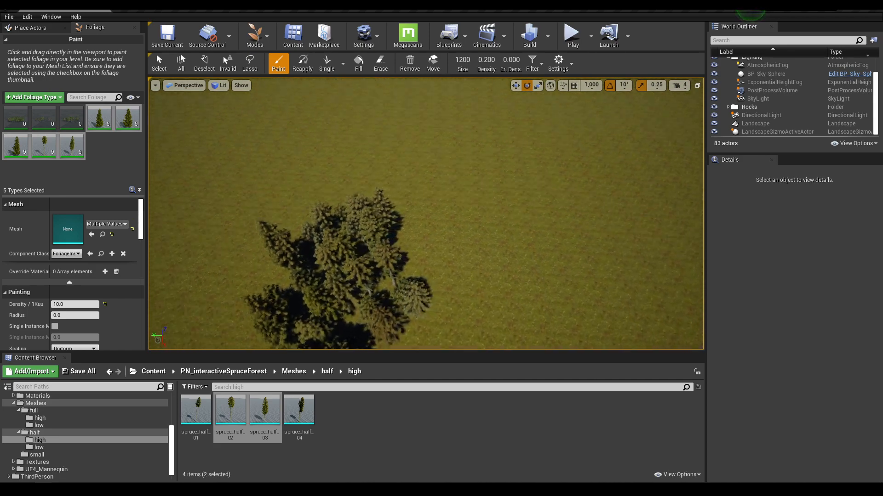
{"action": "right_click_drag", "start_coordinate": [526, 202], "coordinate": [542, 229]}
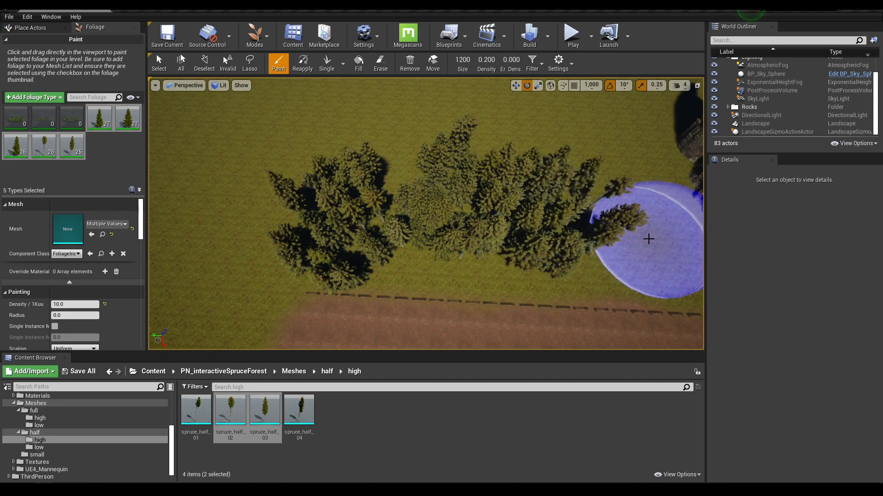
{"action": "mouse_move", "coordinate": [598, 194]}
{"action": "right_mouse_down"}
{"action": "mouse_move", "coordinate": [488, 289]}
{"action": "mouse_move", "coordinate": [501, 195]}
{"action": "mouse_move", "coordinate": [405, 305]}
{"action": "right_mouse_up"}
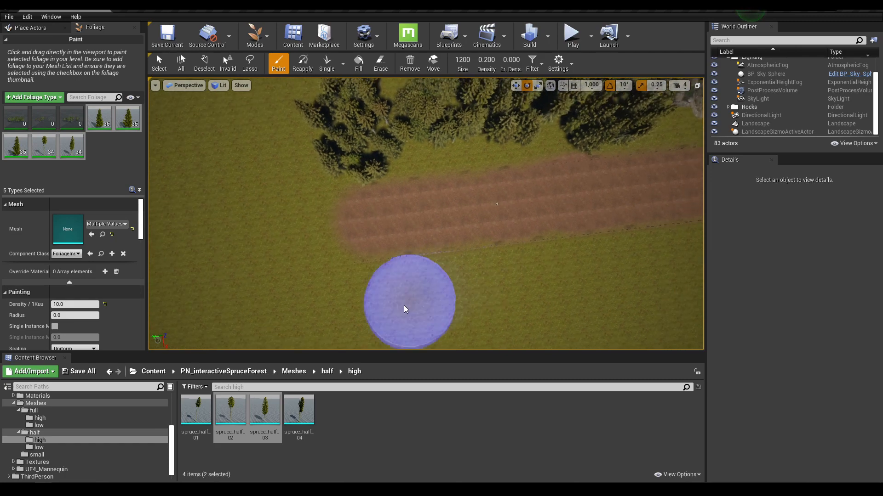
- Paint a matching band of spruce trees on the grass along the opposite side of the dirt road
{"action": "mouse_move", "coordinate": [388, 311]}
{"action": "left_mouse_down"}
{"action": "mouse_move", "coordinate": [457, 296]}
{"action": "mouse_move", "coordinate": [518, 306]}
{"action": "mouse_move", "coordinate": [641, 276]}
{"action": "mouse_move", "coordinate": [661, 257]}
{"action": "left_mouse_up"}
{"action": "right_click_drag", "start_coordinate": [495, 204], "coordinate": [648, 272]}
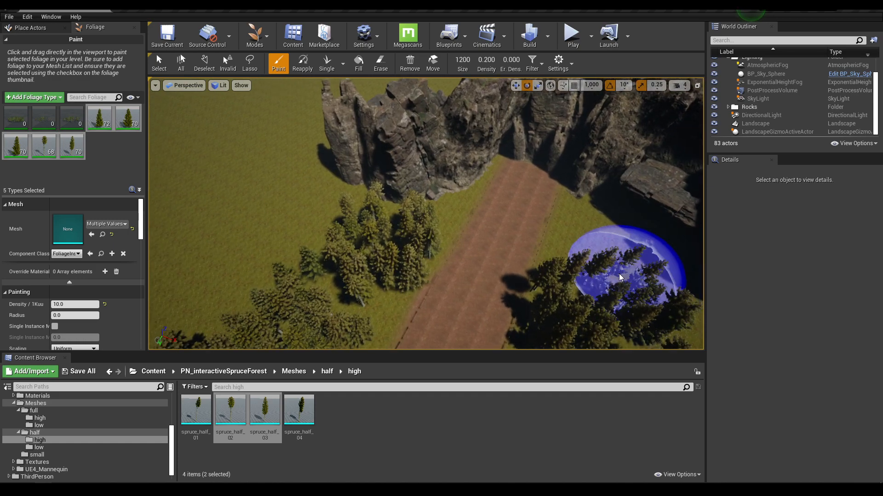
- Set the spruces' density to 2, reduce the brush size to about 716 and undo the last painted trees
{"action": "mouse_move", "coordinate": [586, 222]}
{"action": "right_mouse_down"}
{"action": "mouse_move", "coordinate": [412, 340]}
{"action": "mouse_move", "coordinate": [465, 102]}
{"action": "right_mouse_up"}
{"action": "left_click", "coordinate": [69, 304]}
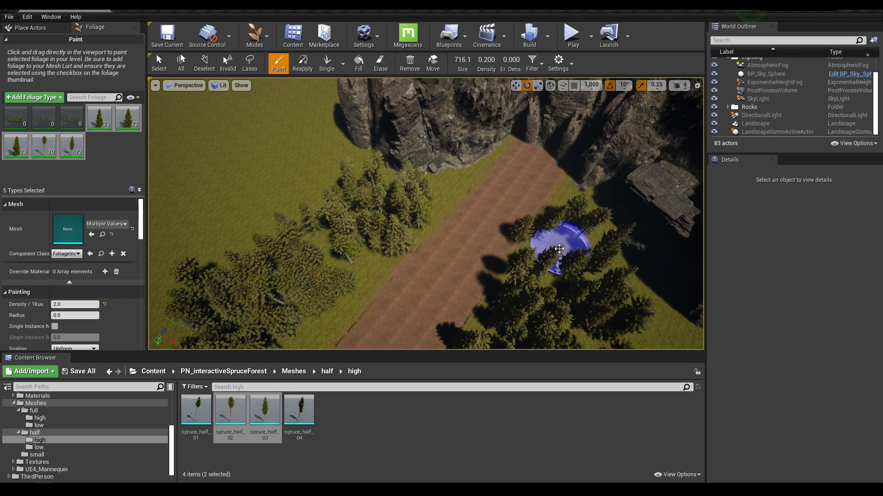
{"action": "key", "text": "ctrl+z"}
- Place single spruce instances in the gaps between the cliff and the painted trees, along the fence on the shaded side of the road
{"action": "mouse_move", "coordinate": [552, 224]}
{"action": "right_mouse_down"}
{"action": "mouse_move", "coordinate": [542, 129]}
{"action": "mouse_move", "coordinate": [556, 188]}
{"action": "mouse_move", "coordinate": [593, 220]}
{"action": "mouse_move", "coordinate": [563, 255]}
{"action": "right_mouse_up"}
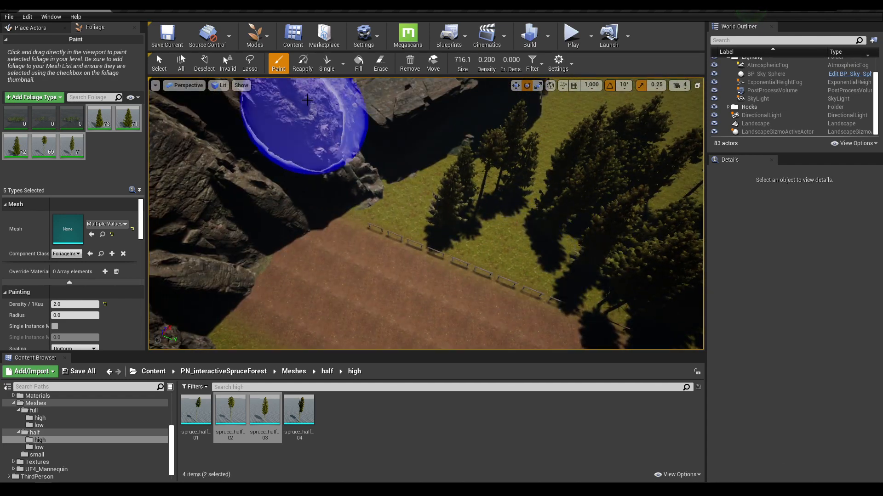
{"action": "left_click", "coordinate": [327, 64]}
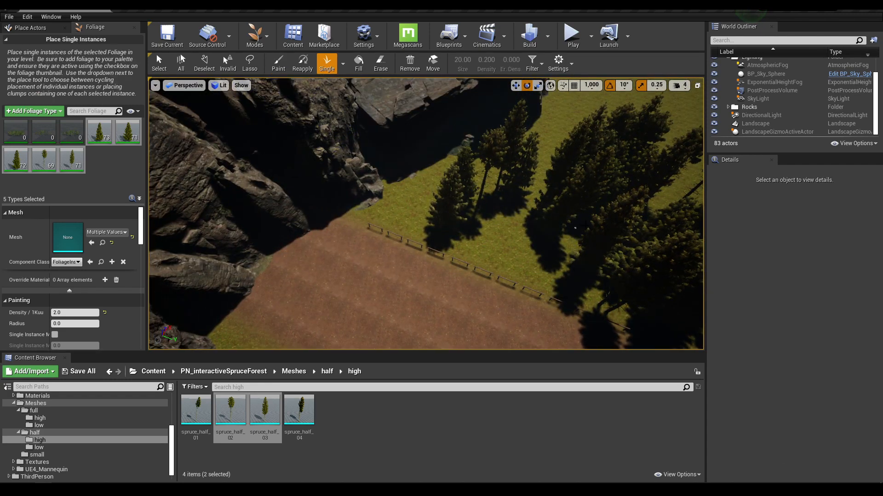
{"action": "left_click", "coordinate": [508, 252]}
{"action": "left_click", "coordinate": [537, 267]}
{"action": "left_click", "coordinate": [394, 213]}
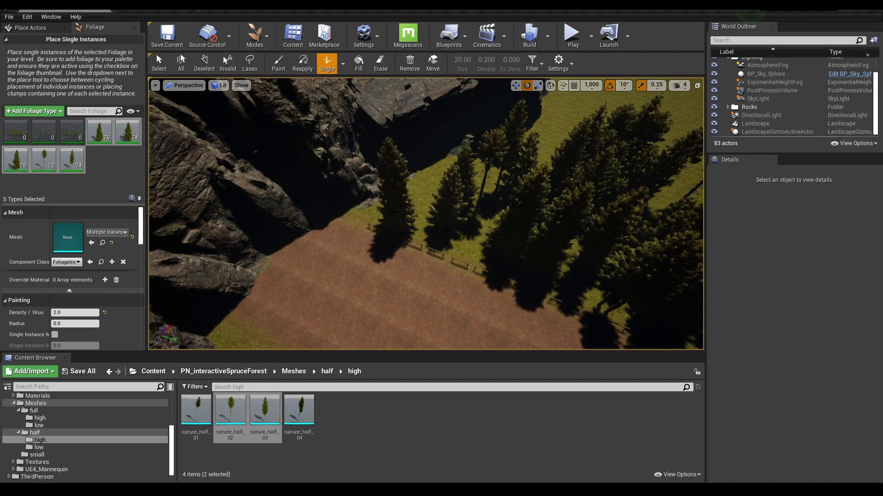
{"action": "left_click", "coordinate": [427, 183]}
{"action": "left_click", "coordinate": [422, 225]}
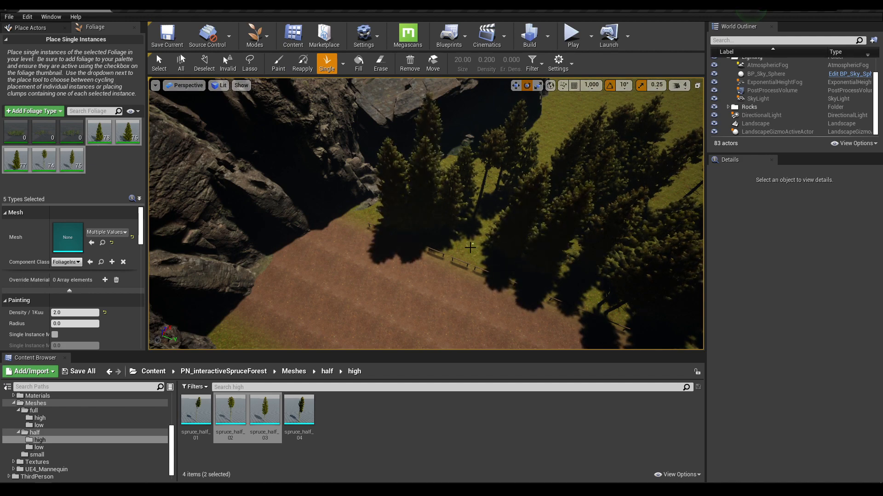
{"action": "left_click", "coordinate": [470, 248]}
- Place single spruces along the opposite fence, from the foot of the cliff back to the painted forest
{"action": "right_click_drag", "start_coordinate": [495, 236], "coordinate": [340, 238]}
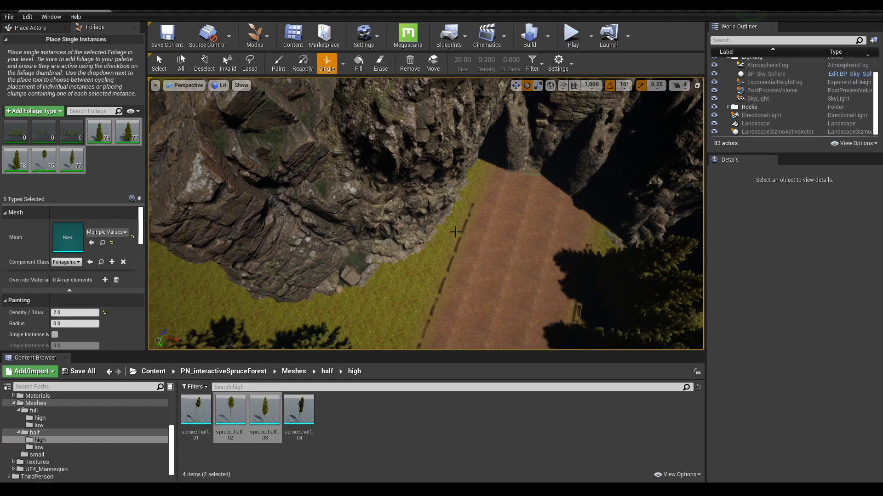
{"action": "left_click", "coordinate": [420, 301]}
{"action": "right_click_drag", "start_coordinate": [420, 300], "coordinate": [376, 275]}
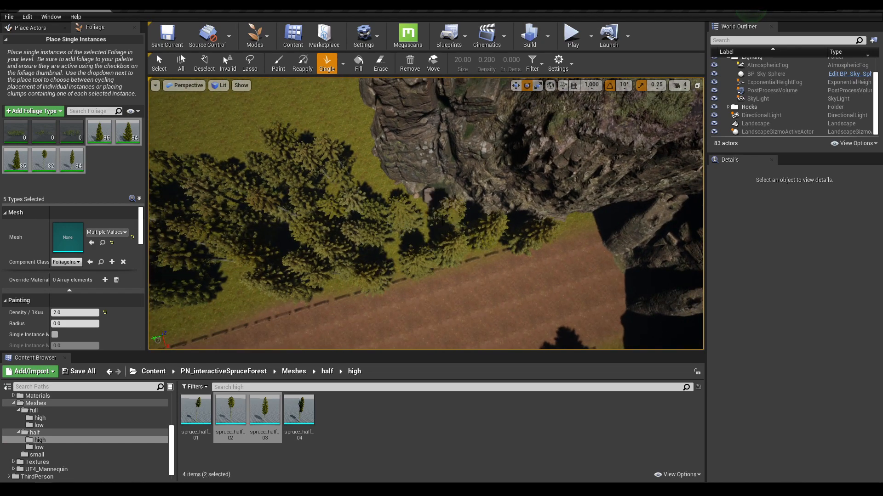
{"action": "left_click", "coordinate": [367, 175]}
{"action": "right_click_drag", "start_coordinate": [367, 175], "coordinate": [313, 184]}
{"action": "left_click", "coordinate": [386, 261]}
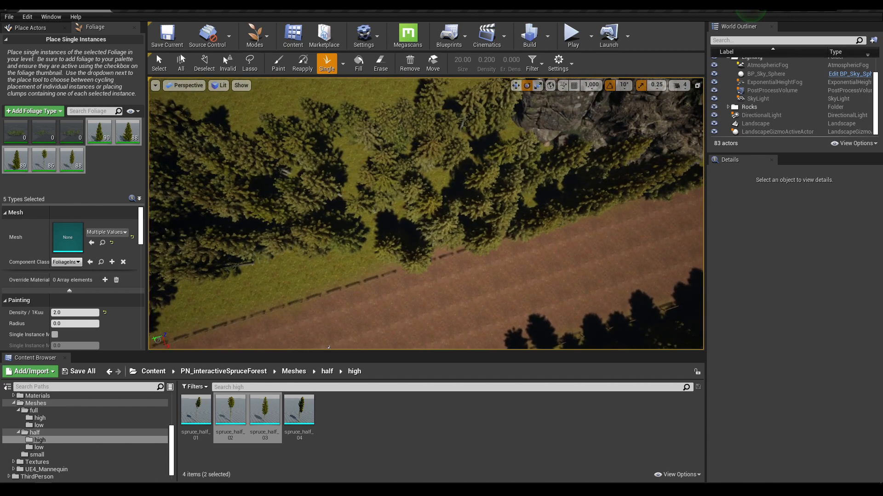
- Fill the remaining open grass beside the fence and the gaps within the forest with single spruces
{"action": "left_click", "coordinate": [184, 321]}
{"action": "left_click", "coordinate": [220, 314]}
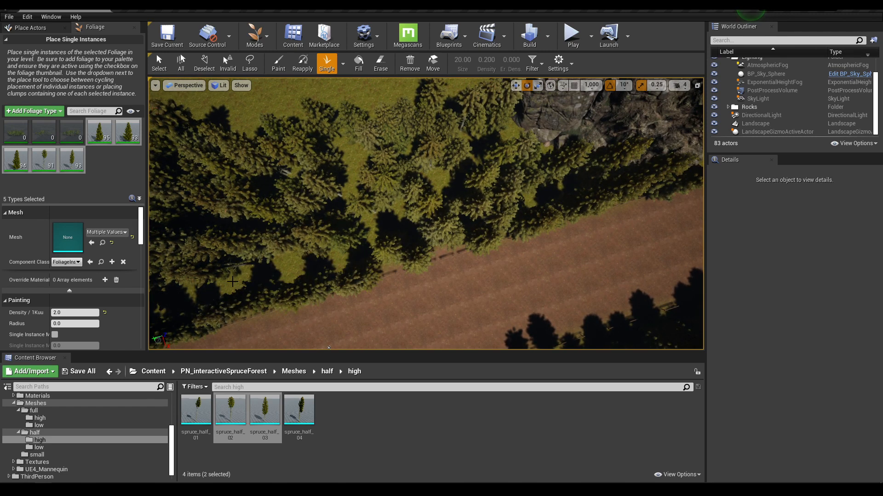
{"action": "left_click", "coordinate": [350, 152]}
{"action": "right_click_drag", "start_coordinate": [349, 152], "coordinate": [509, 181]}
{"action": "left_click", "coordinate": [395, 201]}
{"action": "left_click", "coordinate": [604, 251]}
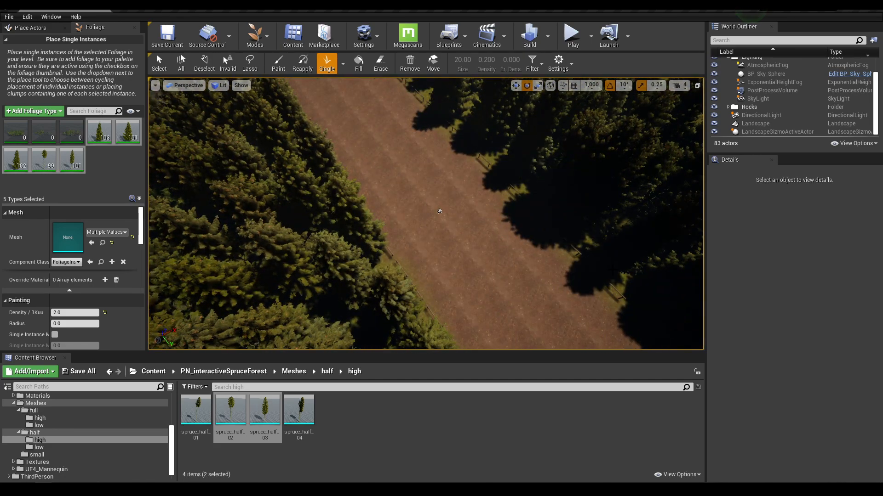
- Leave Foliage mode and return to Select mode with the tree-lined road in view
{"action": "mouse_move", "coordinate": [440, 211]}
{"action": "right_mouse_down"}
{"action": "mouse_move", "coordinate": [409, 186]}
{"action": "mouse_move", "coordinate": [437, 211]}
{"action": "mouse_move", "coordinate": [536, 168]}
{"action": "mouse_move", "coordinate": [460, 179]}
{"action": "mouse_move", "coordinate": [432, 202]}
{"action": "mouse_move", "coordinate": [401, 129]}
{"action": "mouse_move", "coordinate": [345, 131]}
{"action": "right_mouse_up"}
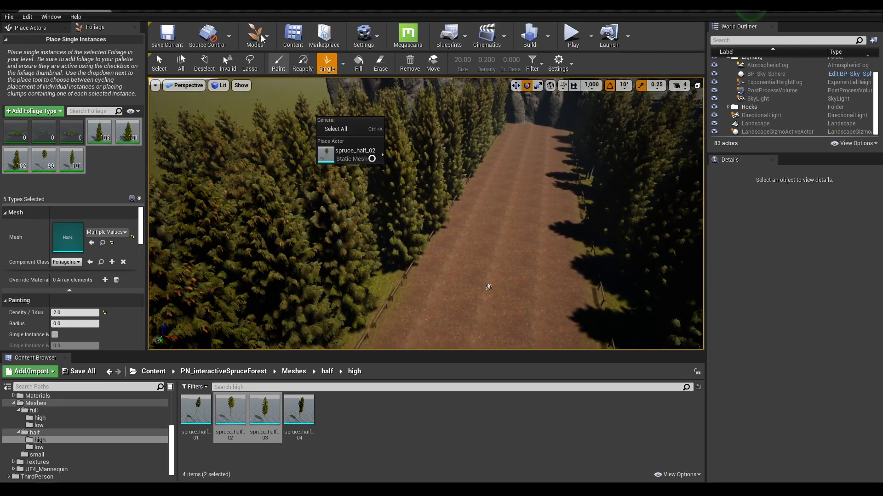
{"action": "left_click", "coordinate": [256, 36]}
{"action": "left_click", "coordinate": [259, 63]}
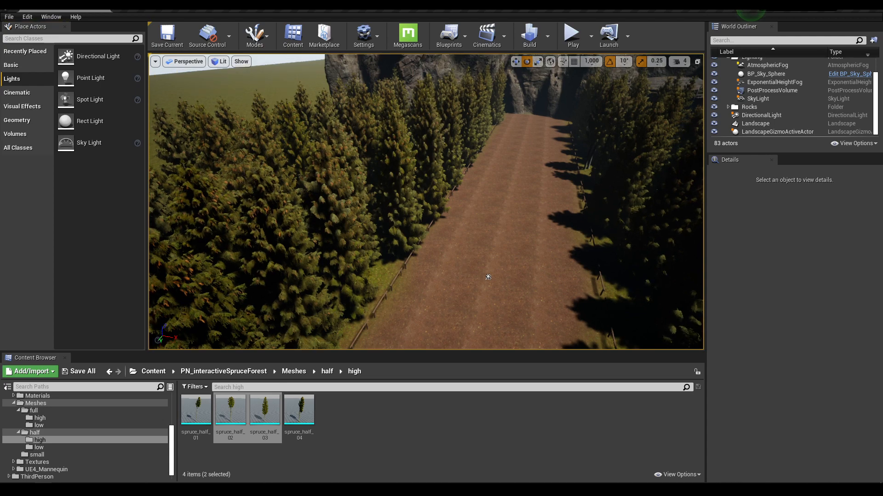
- Frame the view straight down the tree-lined road towards the cliffs and save the Landscape map
{"action": "right_click", "coordinate": [486, 276]}
{"action": "left_click", "coordinate": [487, 289]}
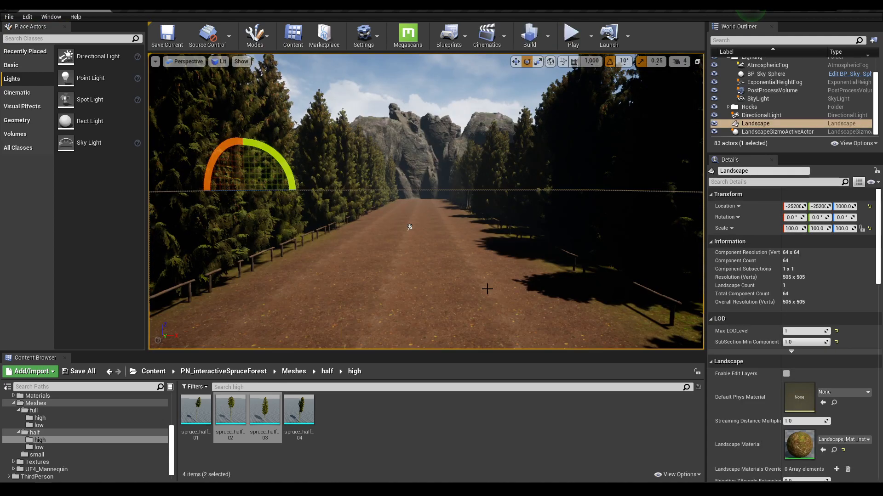
{"action": "key", "text": "ctrl+s"}
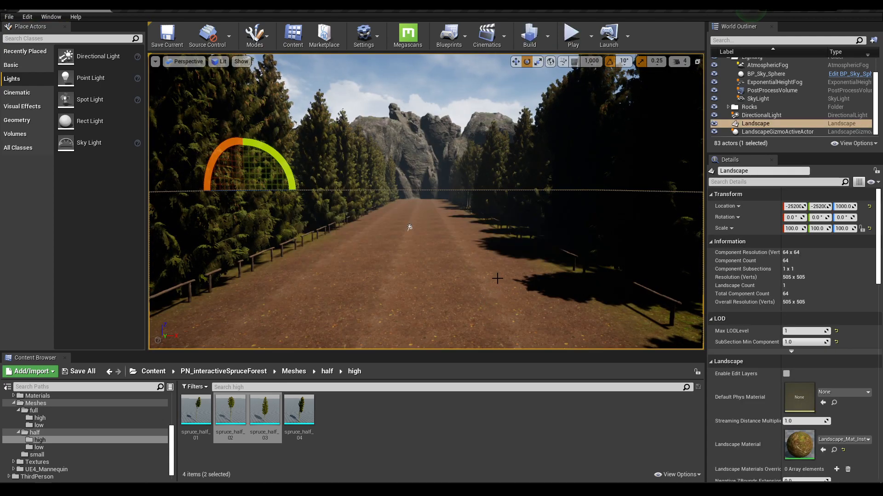
{"action": "right_click_drag", "start_coordinate": [425, 202], "coordinate": [482, 276]}
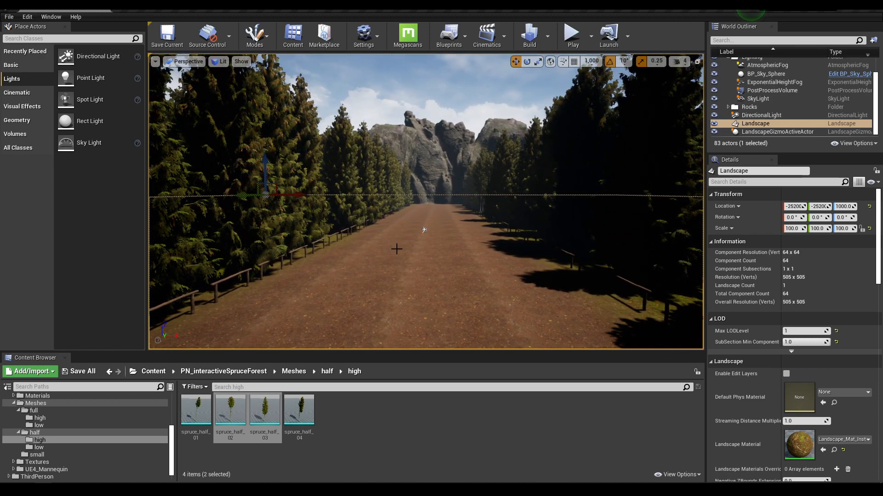
{"action": "key", "text": "g"}
{"action": "right_click_drag", "start_coordinate": [423, 280], "coordinate": [435, 280]}
{"action": "key", "text": "ctrl+s"}
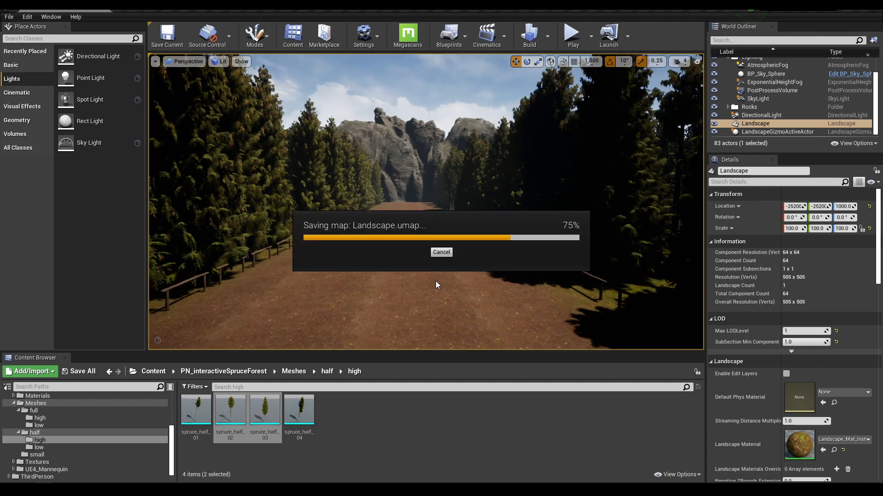
- Rotate the directional light around the vertical axis to a Z rotation of about 248.8° to relight the trees along the road
{"action": "left_click", "coordinate": [773, 116]}
{"action": "key", "text": "e"}
{"action": "left_click_drag", "start_coordinate": [420, 234], "coordinate": [465, 232]}
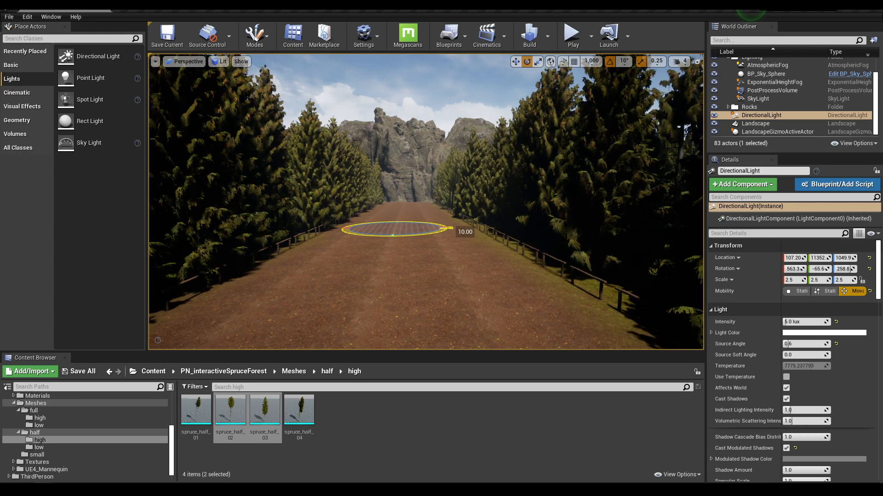
{"action": "key", "text": "w"}
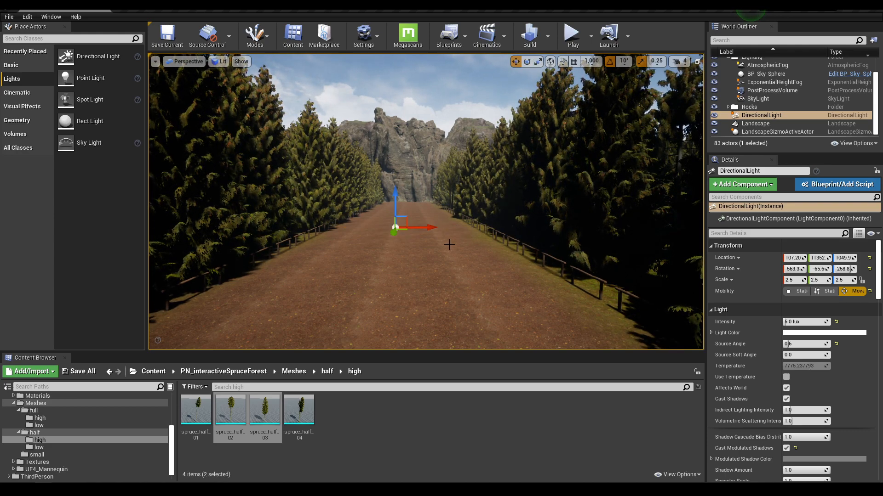
{"action": "key", "text": "e"}
{"action": "left_click_drag", "start_coordinate": [442, 232], "coordinate": [448, 228]}
{"action": "key", "text": "w"}
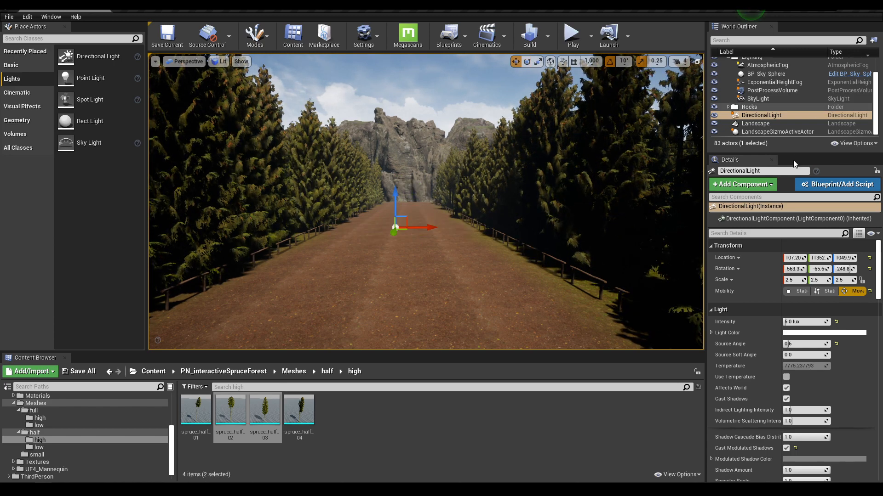
- Set the directional light's intensity to 7 lux and save the map with more sky framed above the road
{"action": "left_click", "coordinate": [808, 321]}
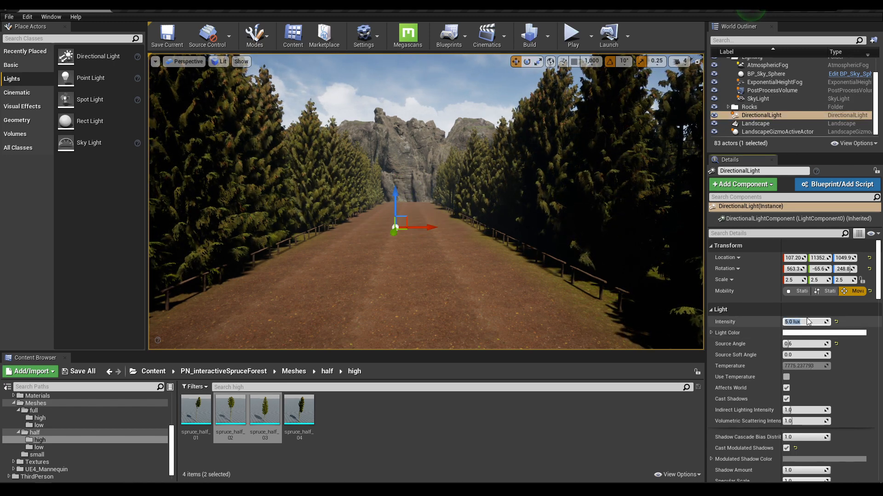
{"action": "type", "text": "7"}
{"action": "key", "text": "Return"}
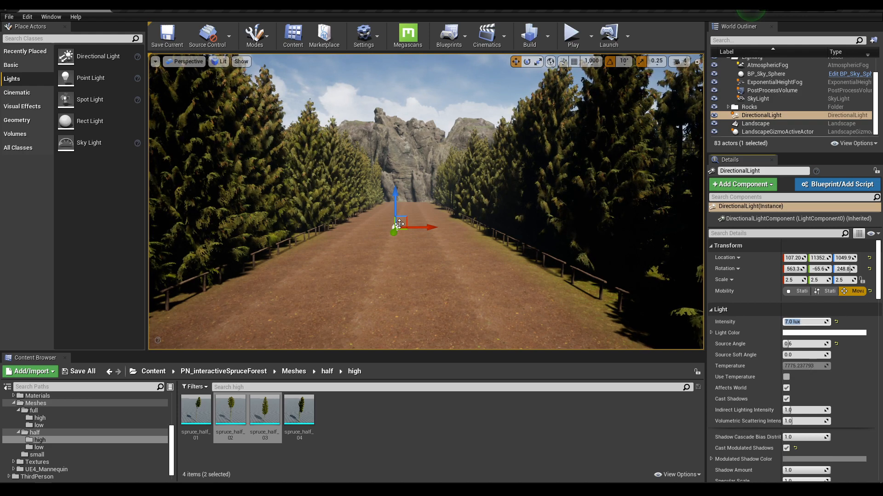
{"action": "key", "text": "s"}
{"action": "right_click_drag", "start_coordinate": [399, 224], "coordinate": [399, 240]}
{"action": "key", "text": "s"}
{"action": "right_click_drag", "start_coordinate": [426, 202], "coordinate": [441, 182]}
{"action": "key", "text": "w"}
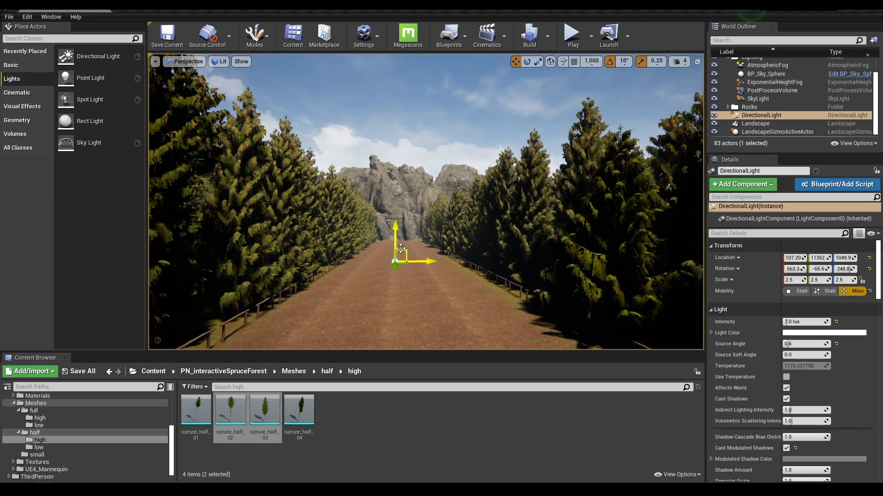
{"action": "key", "text": "ctrl+s"}
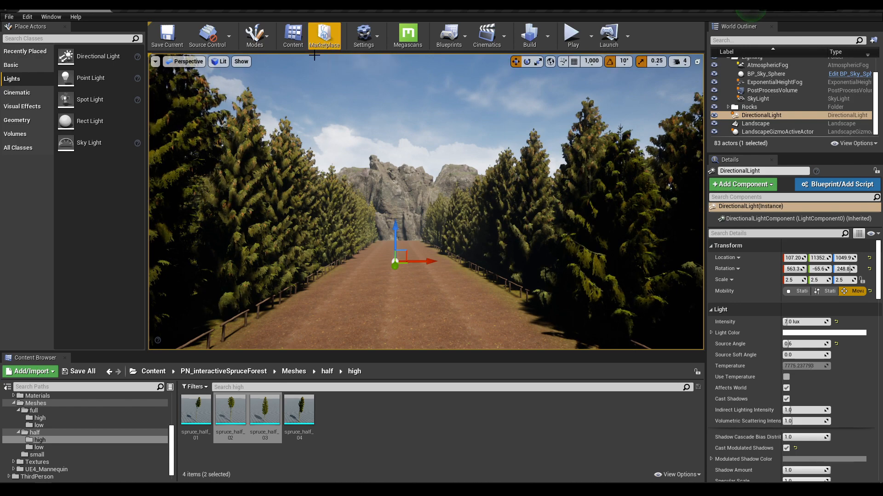
- In Foliage mode, open the Megascans 3D_Plants folder Grass_Clumps_rbojr and select its three LOD0 grass clump meshes
{"action": "left_click", "coordinate": [254, 36]}
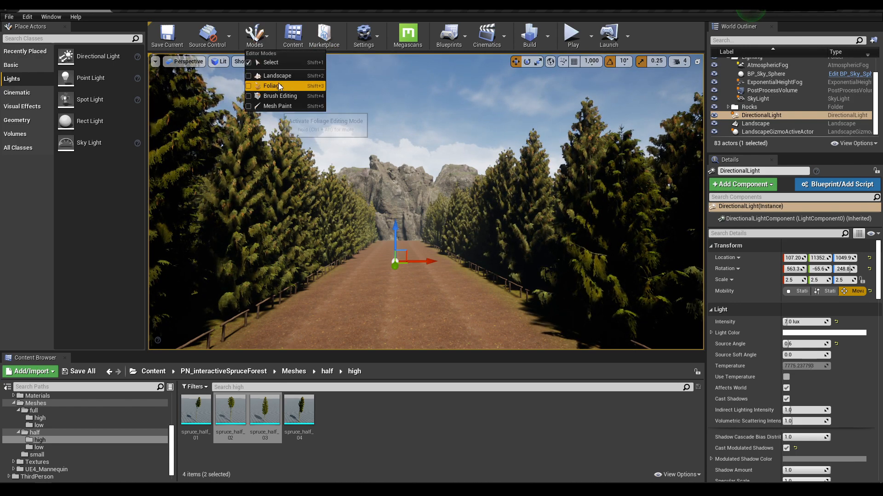
{"action": "left_click", "coordinate": [277, 82]}
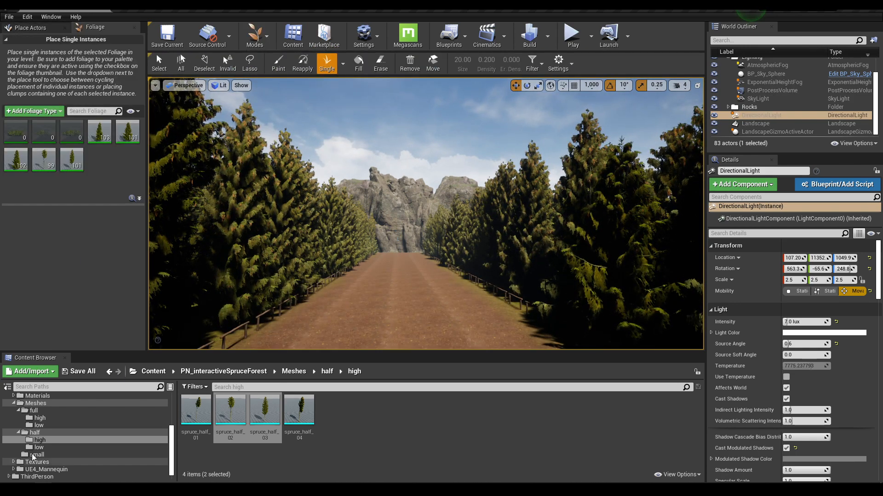
{"action": "scroll", "coordinate": [33, 414], "scroll_direction": "up", "scroll_amount": 2}
{"action": "scroll", "coordinate": [33, 414], "scroll_direction": "up", "scroll_amount": 3}
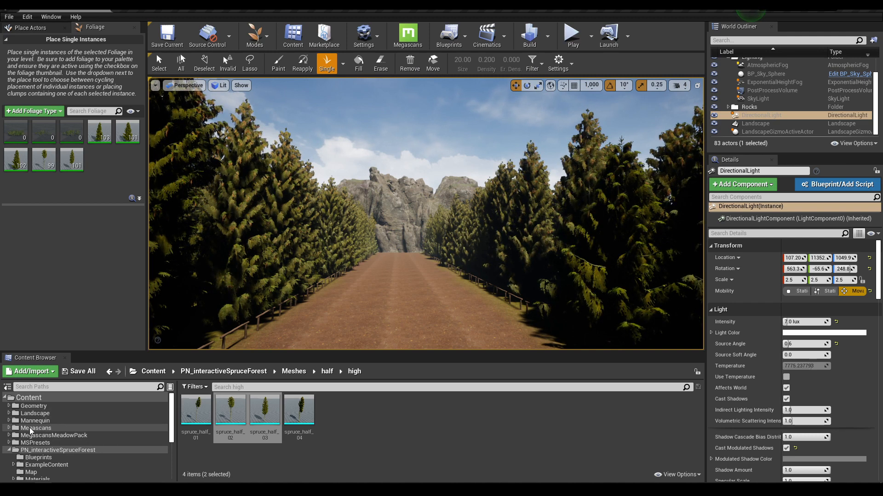
{"action": "left_click", "coordinate": [29, 427]}
{"action": "double_click", "coordinate": [230, 410]}
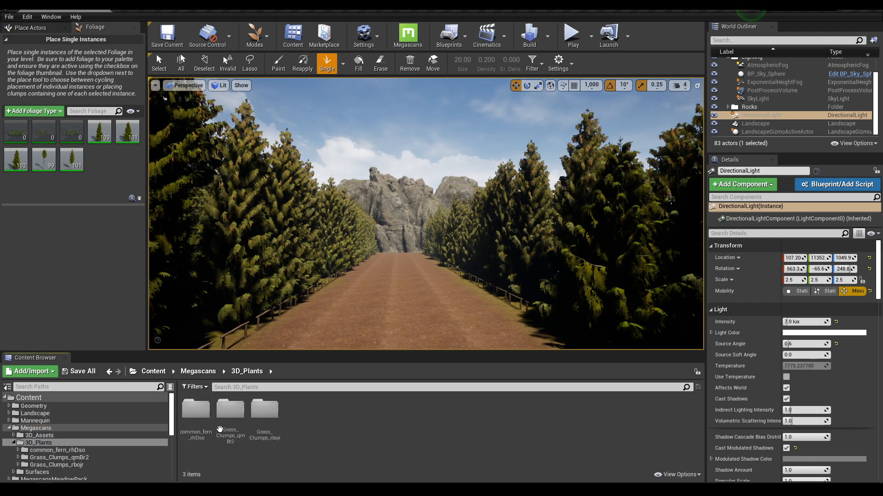
{"action": "double_click", "coordinate": [260, 413]}
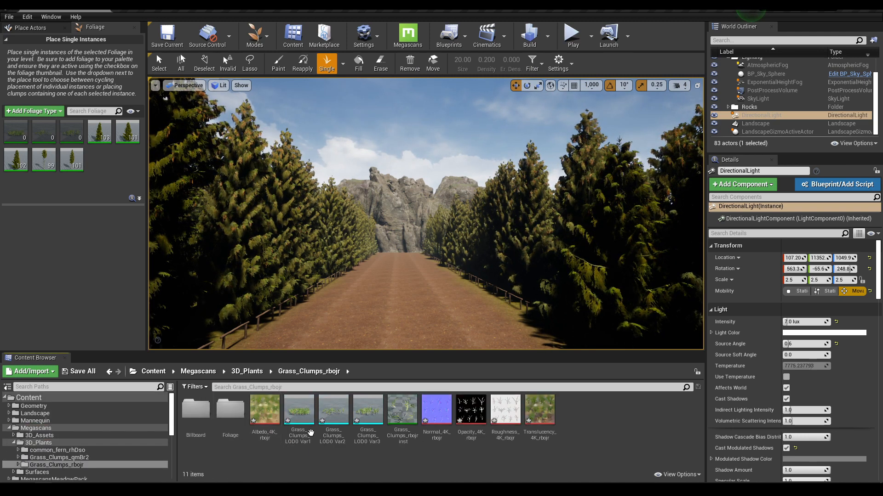
{"action": "left_click", "coordinate": [311, 430]}
{"action": "left_click", "coordinate": [332, 414], "text": "ctrl"}
{"action": "left_click", "coordinate": [367, 414], "text": "ctrl"}
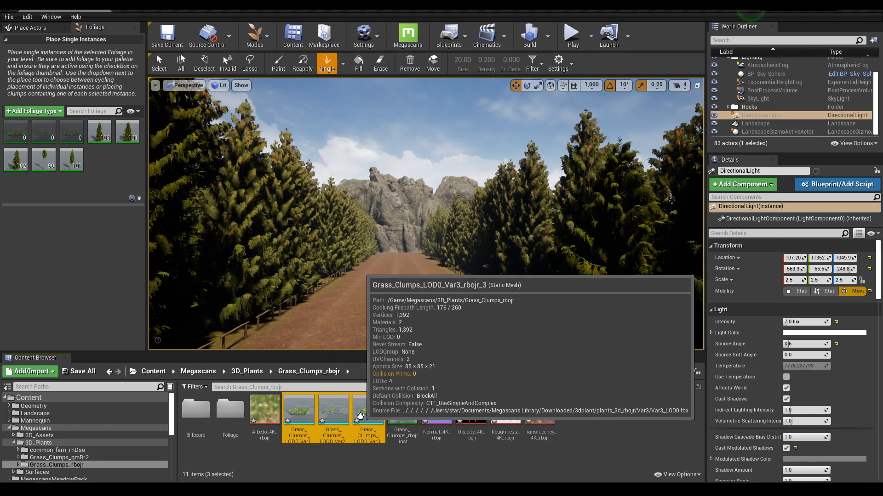
{"action": "left_click_drag", "start_coordinate": [367, 414], "coordinate": [317, 410]}
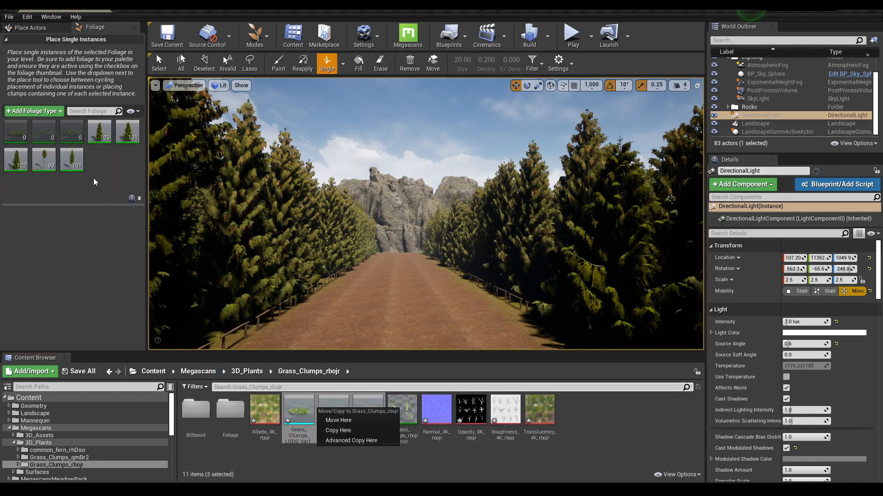
- Deactivate the five spruce foliage types, activate the three grass clump types and set their density to 50
{"action": "left_click", "coordinate": [23, 132]}
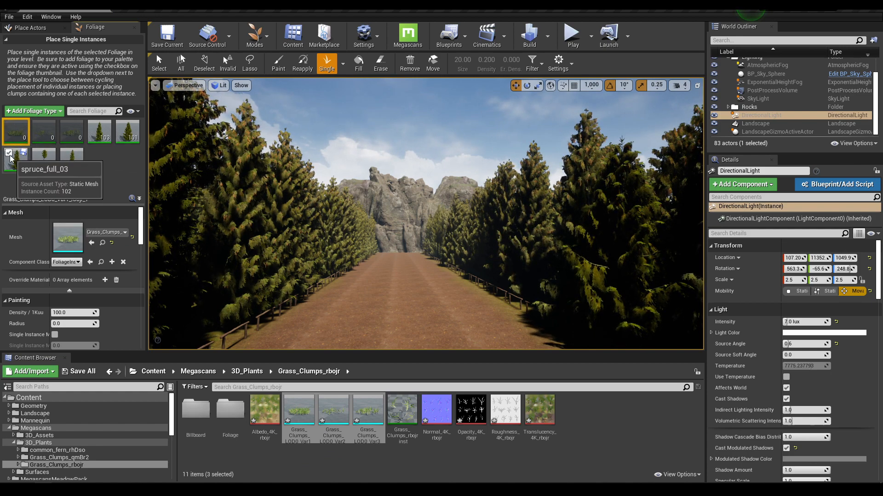
{"action": "left_click", "coordinate": [100, 133]}
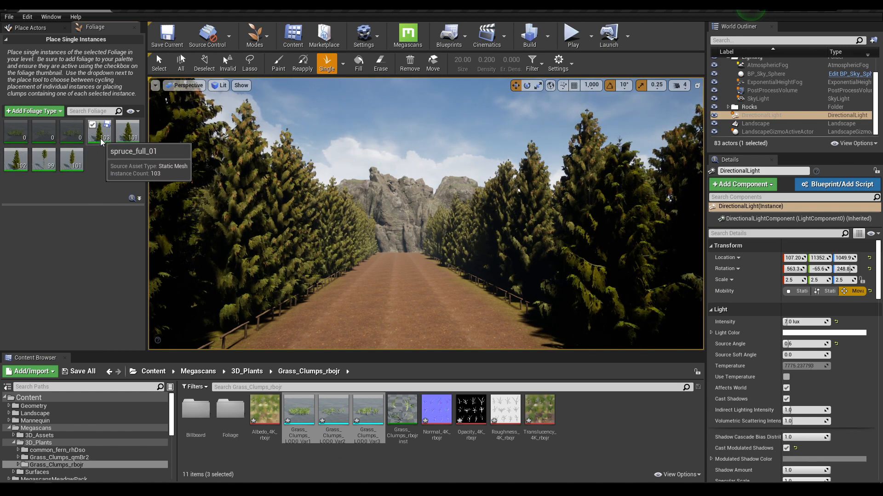
{"action": "left_click", "coordinate": [71, 162], "text": "shift"}
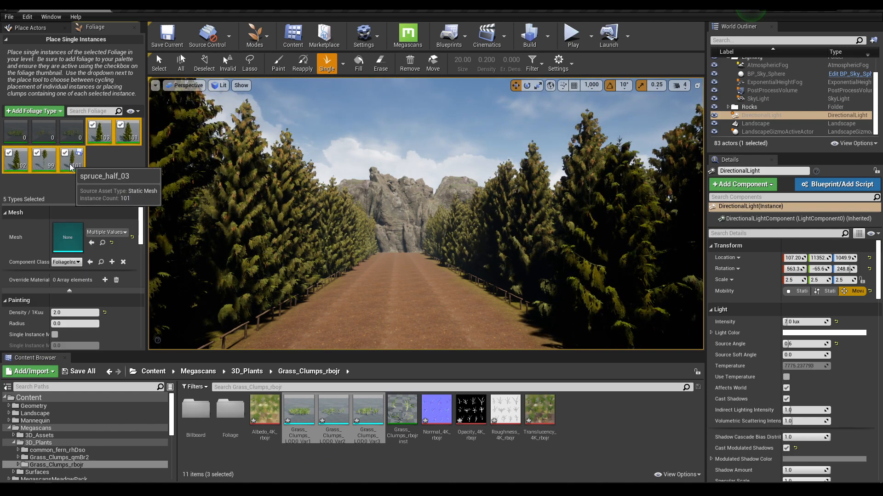
{"action": "left_click", "coordinate": [91, 130]}
{"action": "left_click", "coordinate": [69, 135]}
{"action": "left_click", "coordinate": [14, 132], "text": "shift"}
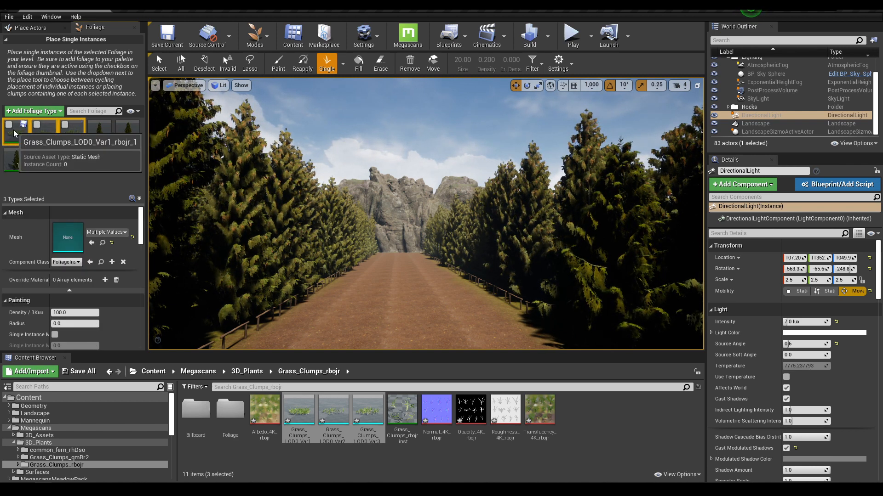
{"action": "left_click", "coordinate": [9, 125]}
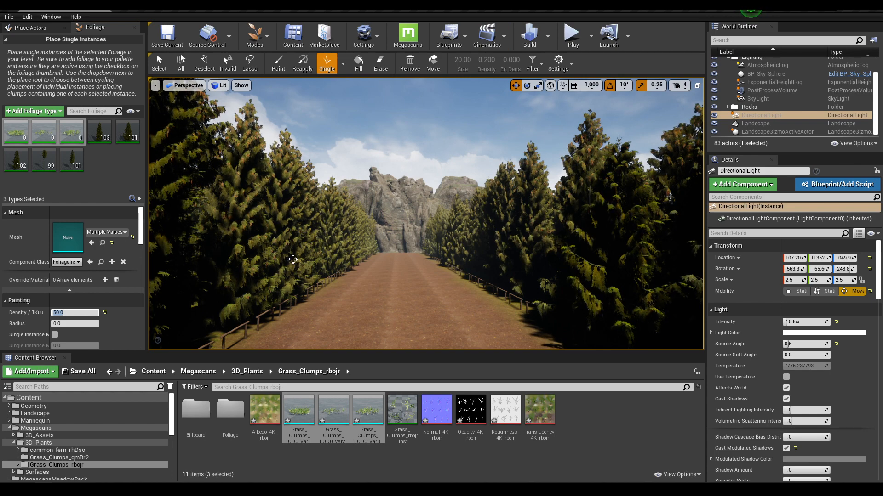
- Switch foliage to the Paint tool with a brush size of about 283, then undo the trial grass strokes at the forest's edge
{"action": "right_click_drag", "start_coordinate": [292, 259], "coordinate": [339, 278]}
{"action": "key", "text": "w"}
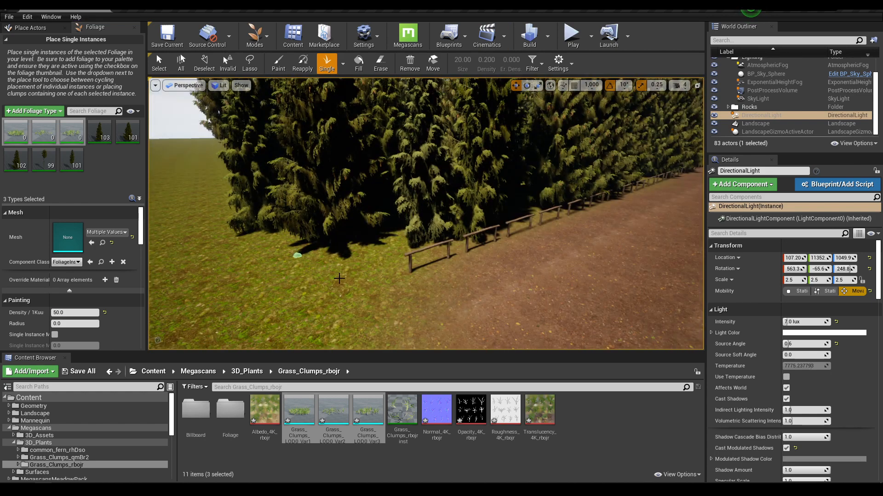
{"action": "left_click", "coordinate": [271, 67]}
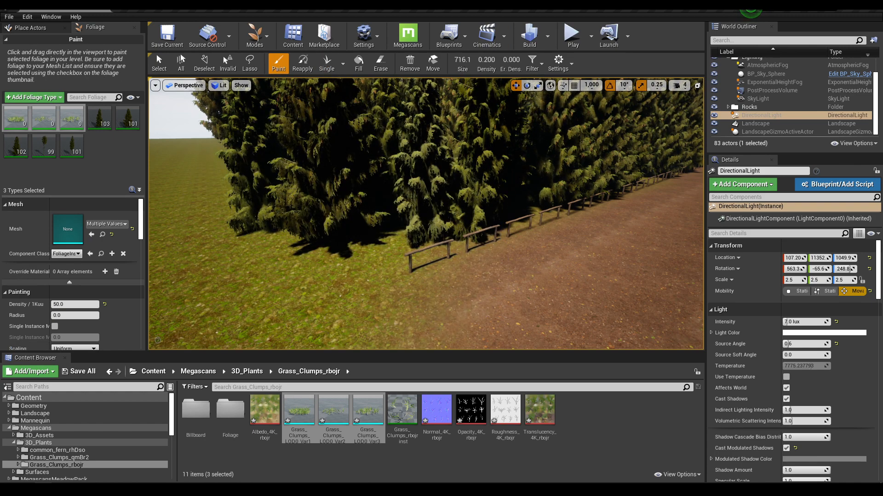
{"action": "left_click_drag", "start_coordinate": [463, 59], "coordinate": [432, 60]}
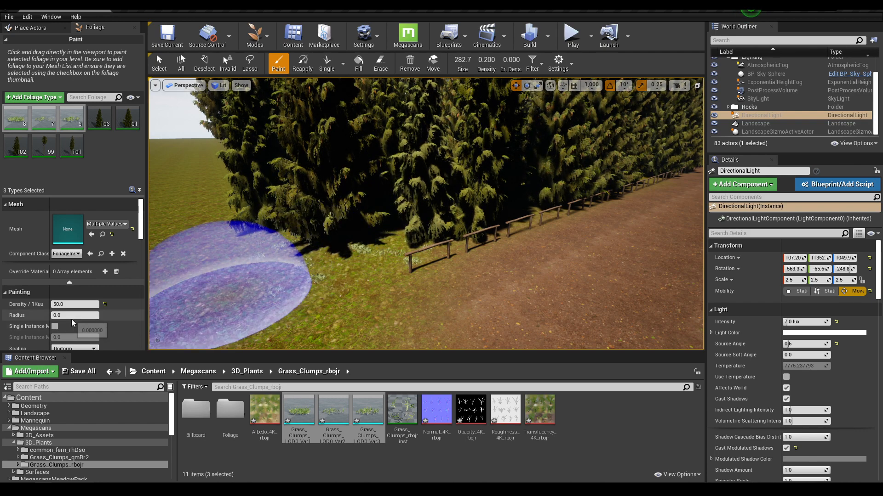
{"action": "key", "text": "ctrl+z"}
{"action": "key", "text": "ctrl+z"}
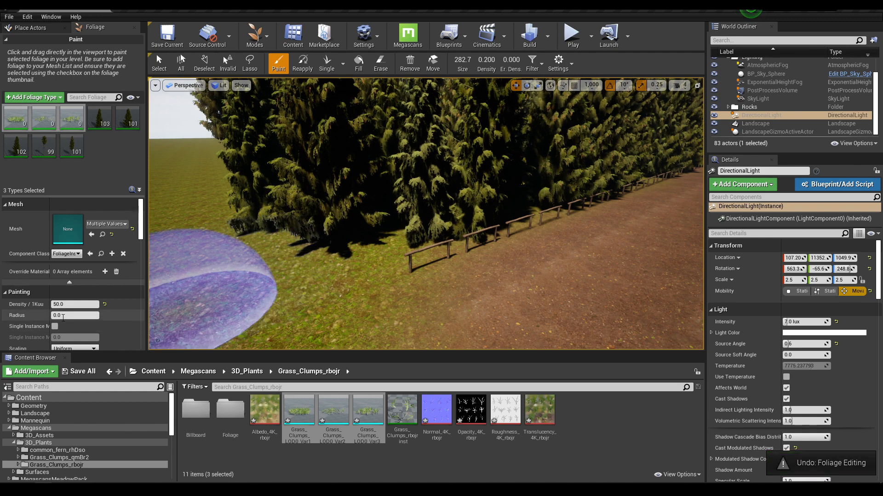
- Set the grass density to 200 and paint grass clumps under the spruces along one side of the road, enlarging the brush to about 588
{"action": "left_click", "coordinate": [74, 305]}
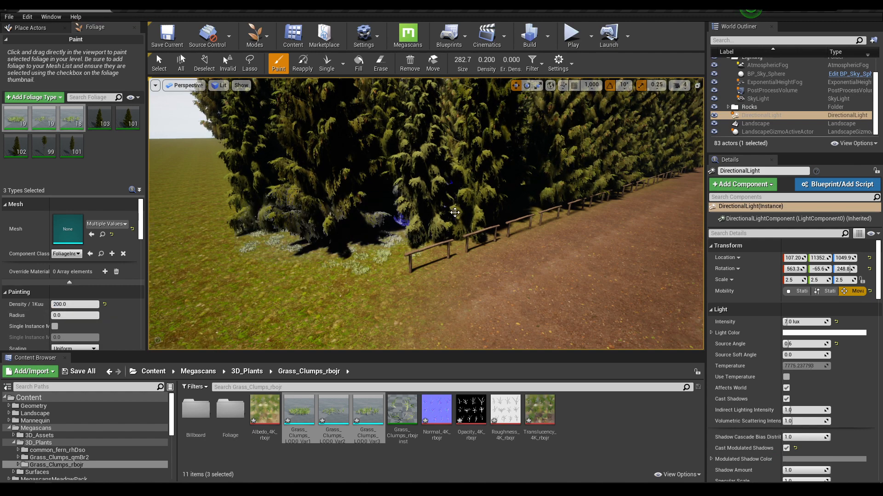
{"action": "right_click_drag", "start_coordinate": [455, 212], "coordinate": [519, 212]}
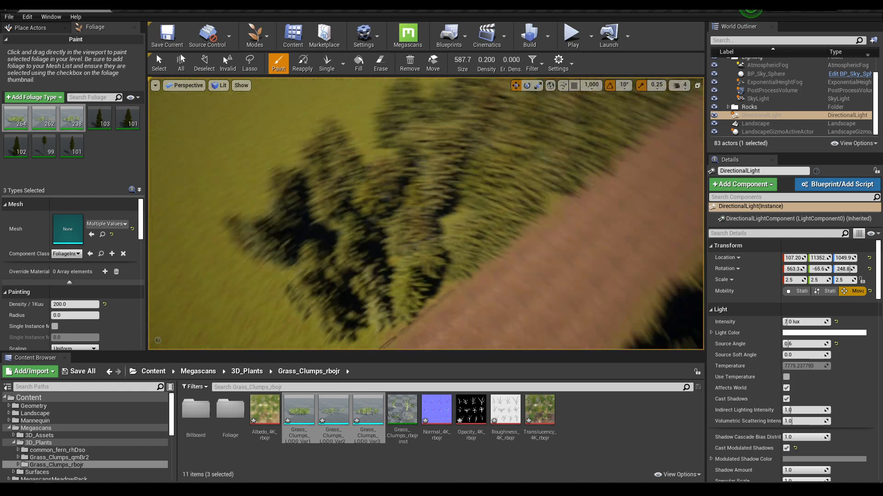
{"action": "right_click_drag", "start_coordinate": [459, 214], "coordinate": [409, 233]}
{"action": "right_click_drag", "start_coordinate": [409, 196], "coordinate": [424, 191]}
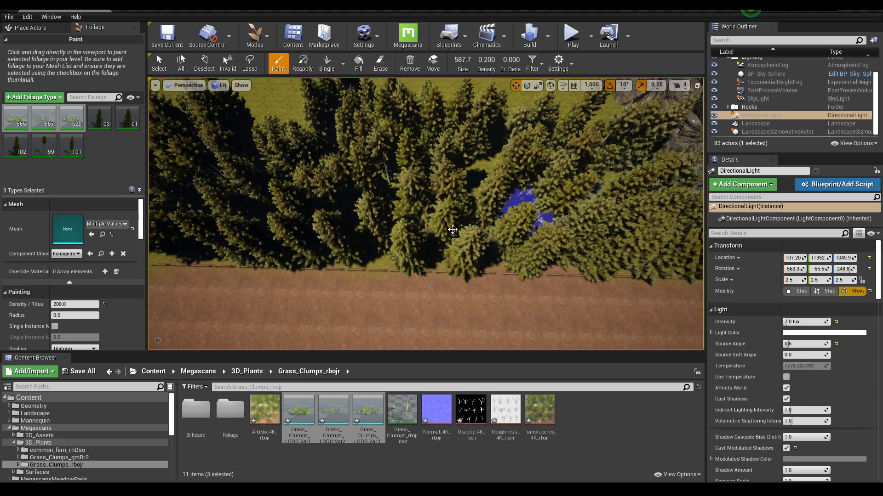
- Paint grass clumps under the spruces on the opposite side of the road, from the cliffs to the forest's near end
{"action": "right_click_drag", "start_coordinate": [489, 230], "coordinate": [575, 214]}
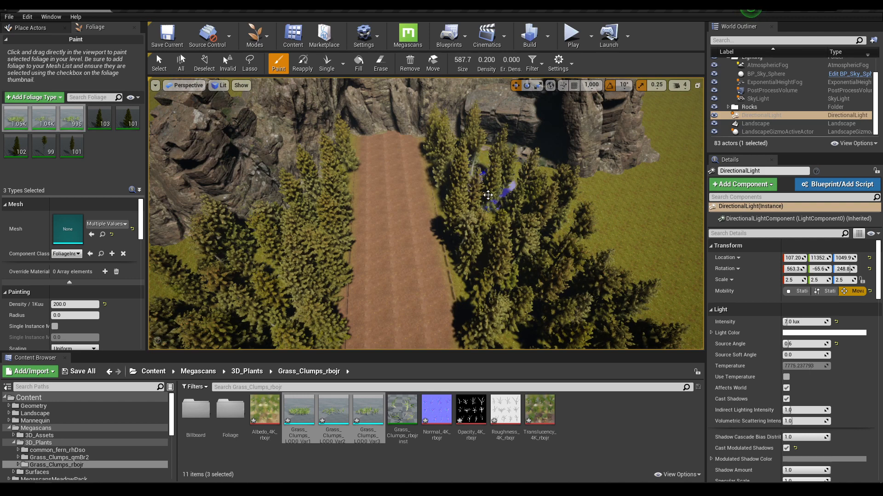
{"action": "left_click", "coordinate": [584, 296]}
{"action": "mouse_move", "coordinate": [584, 296]}
{"action": "right_mouse_down"}
{"action": "mouse_move", "coordinate": [588, 334]}
{"action": "mouse_move", "coordinate": [680, 331]}
{"action": "mouse_move", "coordinate": [462, 239]}
{"action": "right_mouse_up"}
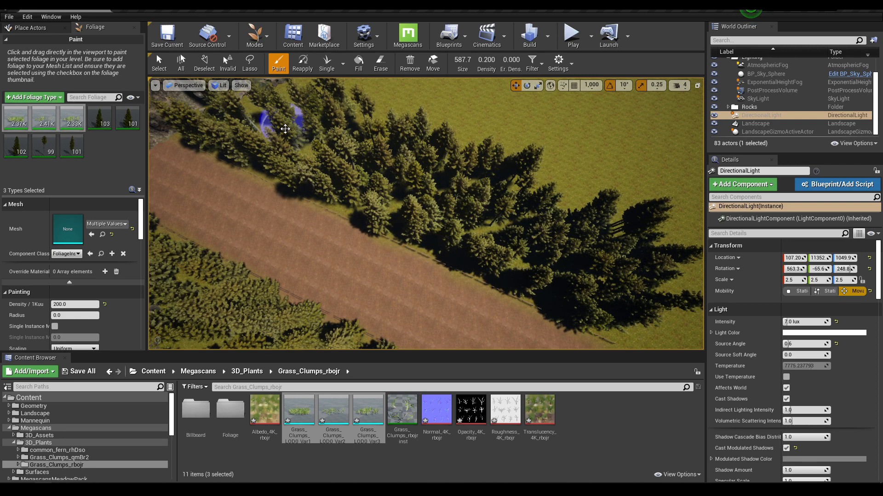
- Return to Select mode, restore the view down the road towards the cliffs and save the map
{"action": "left_click", "coordinate": [255, 36]}
{"action": "left_click", "coordinate": [272, 63]}
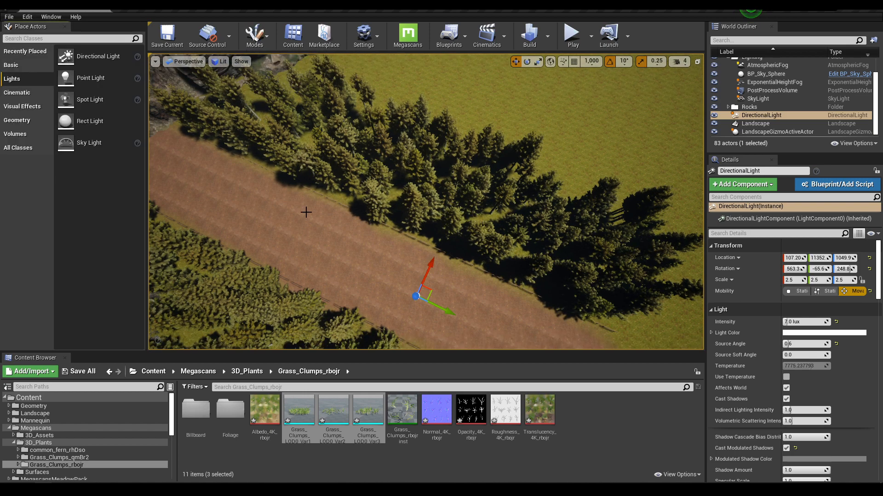
{"action": "right_click_drag", "start_coordinate": [306, 212], "coordinate": [243, 316]}
{"action": "key", "text": "ctrl+s"}
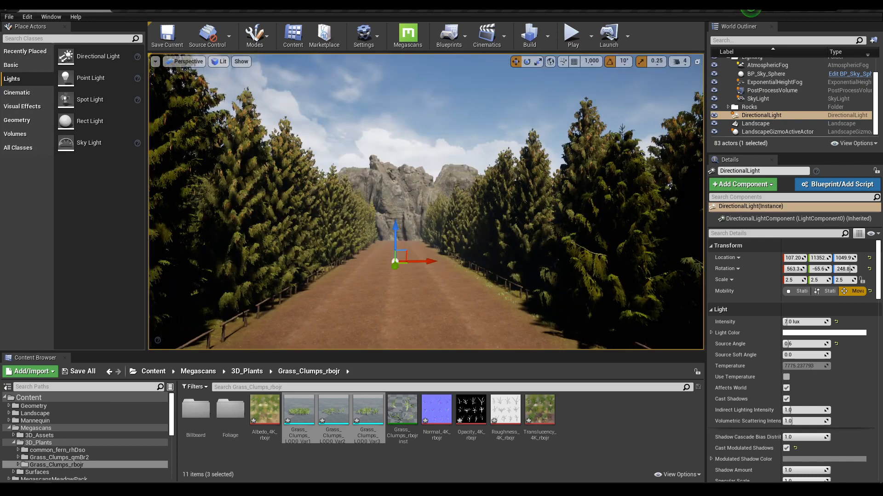
{"action": "key", "text": "ctrl+s"}
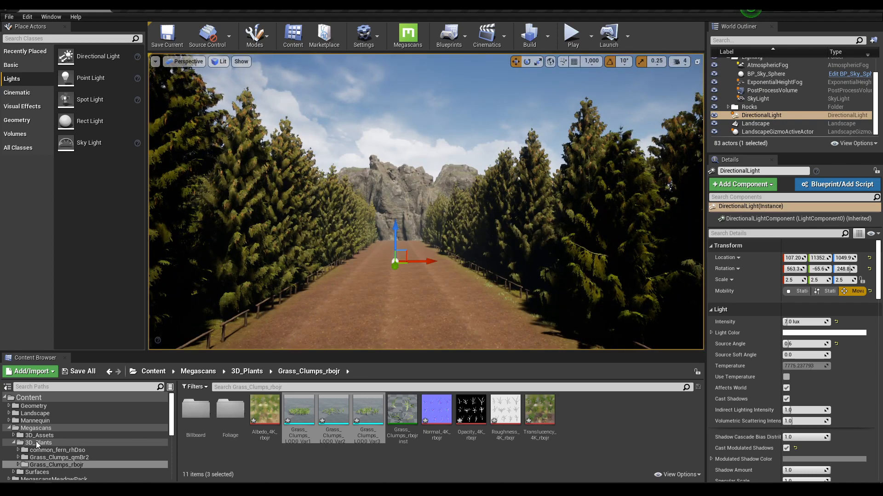
- Show the 3D_Plants asset folder, enter Foliage mode and deselect the three grass clump types
{"action": "left_click", "coordinate": [46, 444]}
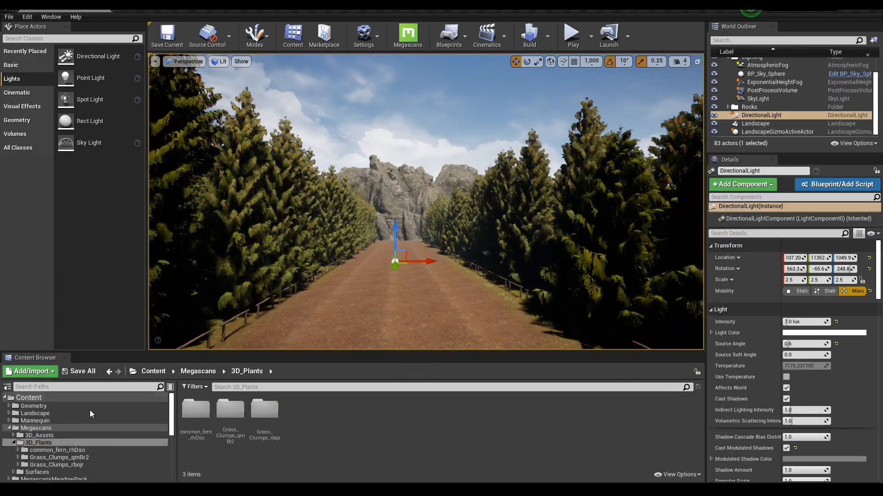
{"action": "left_click", "coordinate": [255, 36]}
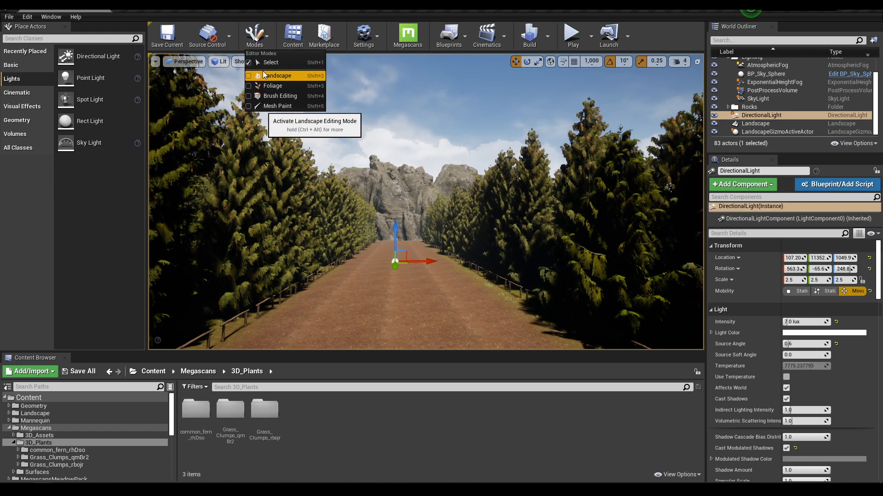
{"action": "left_click", "coordinate": [259, 91]}
{"action": "left_click", "coordinate": [18, 119]}
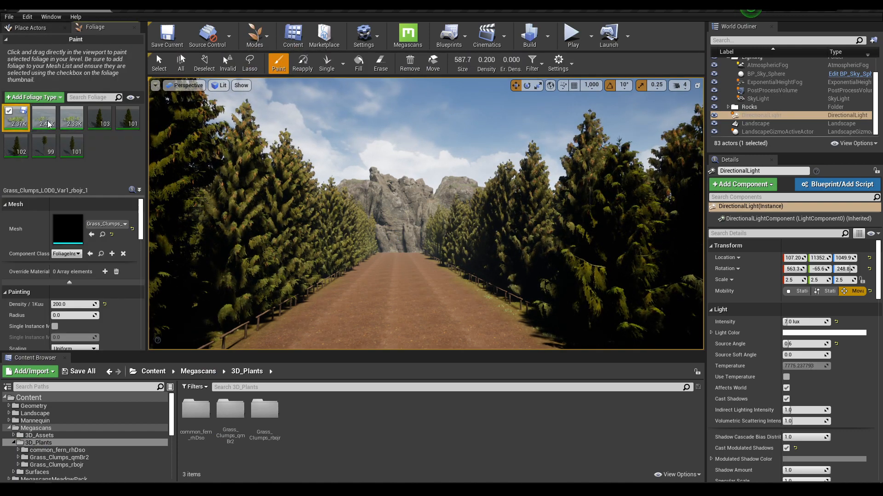
{"action": "left_click", "coordinate": [66, 115], "text": "shift"}
{"action": "left_click", "coordinate": [65, 113]}
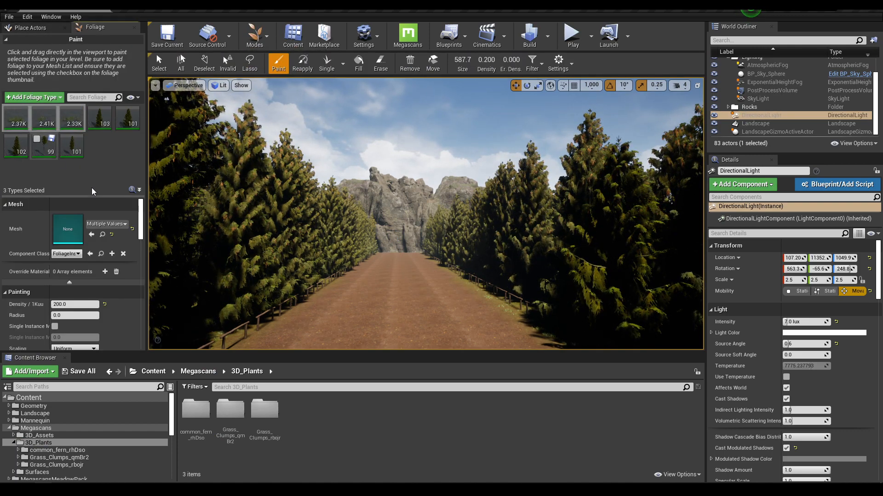
{"action": "left_click", "coordinate": [108, 170]}
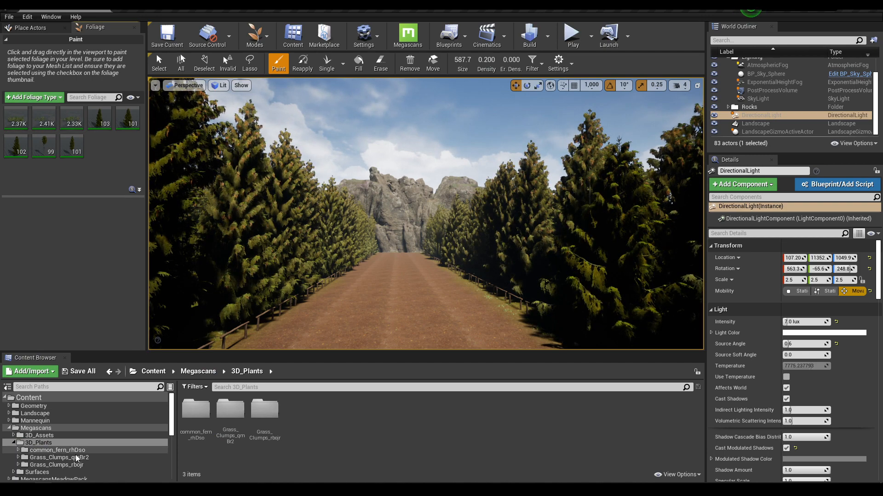
- Add the three Common_Fern meshes from the common_fern_rhDso folder to the foliage palette
{"action": "left_click", "coordinate": [55, 450]}
{"action": "left_click", "coordinate": [299, 409]}
{"action": "left_click", "coordinate": [333, 410], "text": "ctrl"}
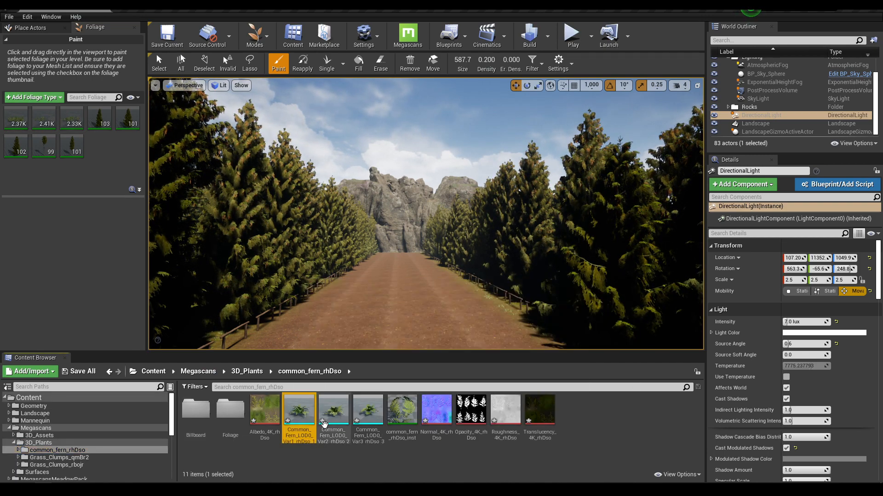
{"action": "left_click", "coordinate": [377, 427], "text": "ctrl"}
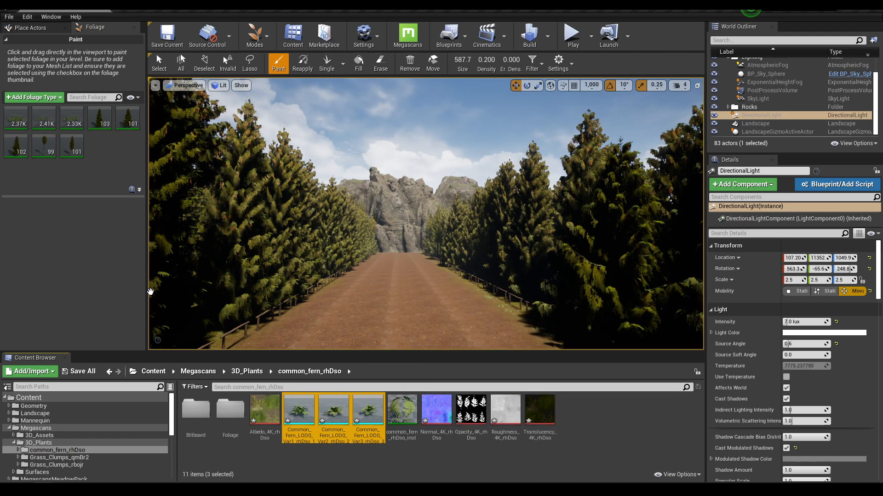
{"action": "left_click_drag", "start_coordinate": [377, 427], "coordinate": [89, 163]}
- Select all three fern types, switch to single-instance placement and undo the trial fern placed at the near end of the fence
{"action": "left_click", "coordinate": [19, 123]}
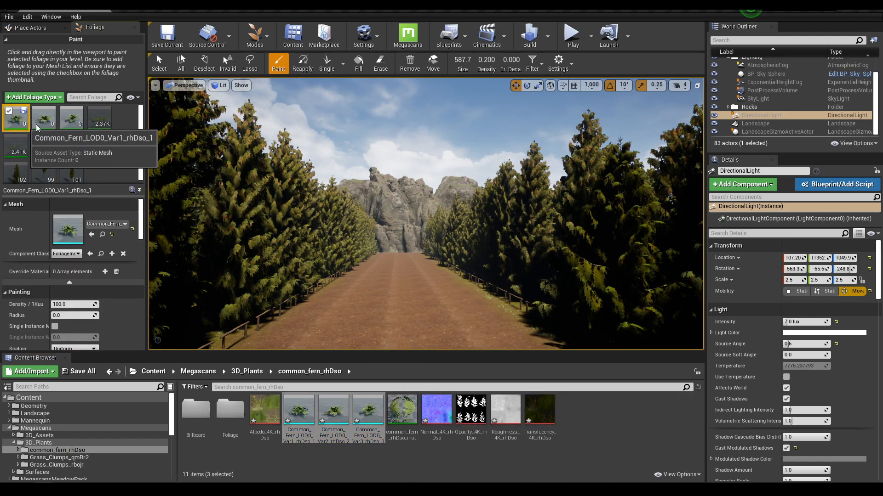
{"action": "left_click", "coordinate": [69, 122], "text": "shift"}
{"action": "key", "text": "w"}
{"action": "right_click_drag", "start_coordinate": [391, 216], "coordinate": [312, 271]}
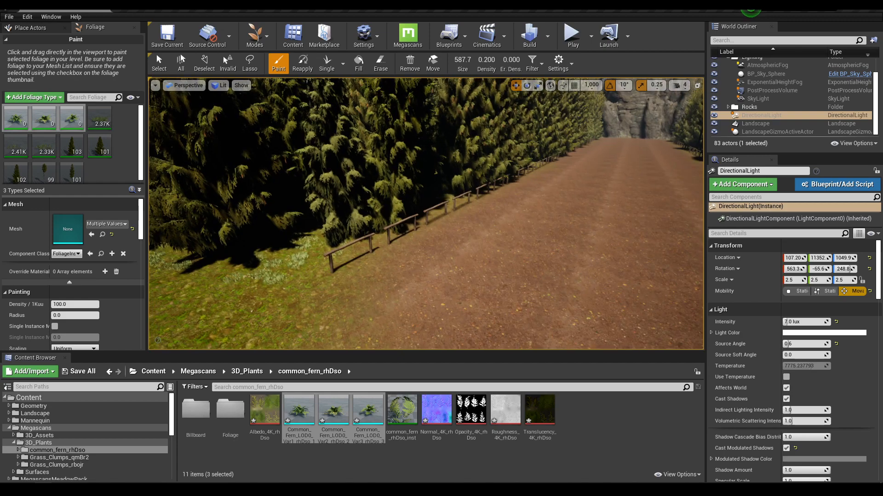
{"action": "left_click", "coordinate": [343, 76]}
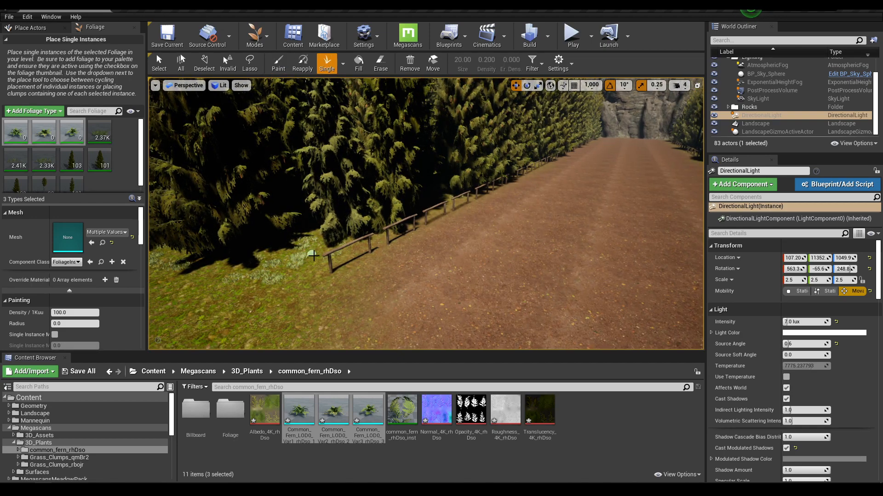
{"action": "left_click", "coordinate": [304, 268]}
{"action": "key", "text": "ctrl+z"}
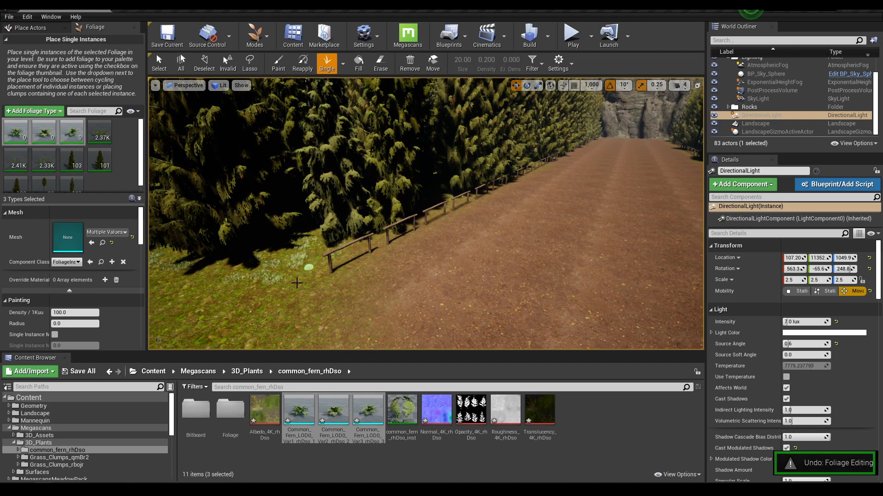
- Set the ferns' Scale X to 5.0 minimum and maximum and place single ferns along the fence
{"action": "scroll", "coordinate": [69, 316], "scroll_direction": "down", "scroll_amount": 3}
{"action": "scroll", "coordinate": [65, 310], "scroll_direction": "down", "scroll_amount": 2}
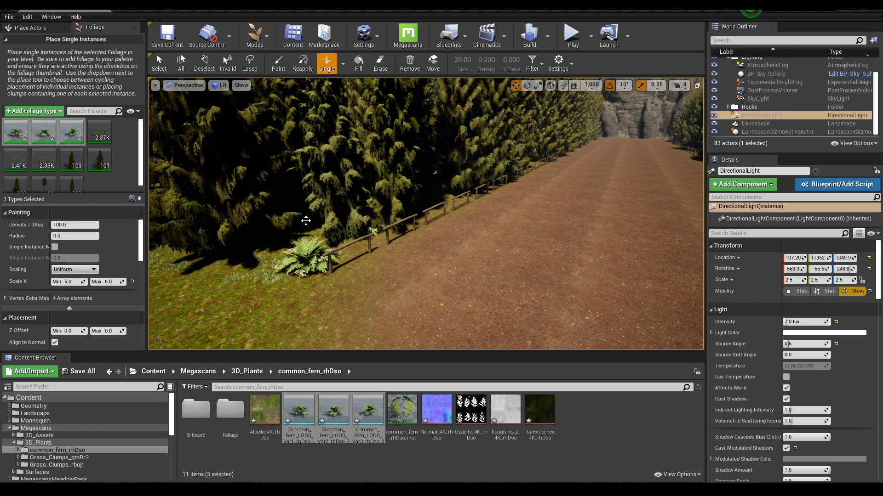
{"action": "key", "text": "w"}
{"action": "right_click_drag", "start_coordinate": [388, 208], "coordinate": [414, 253]}
{"action": "left_click", "coordinate": [421, 208]}
{"action": "key", "text": "w"}
{"action": "key", "text": "d"}
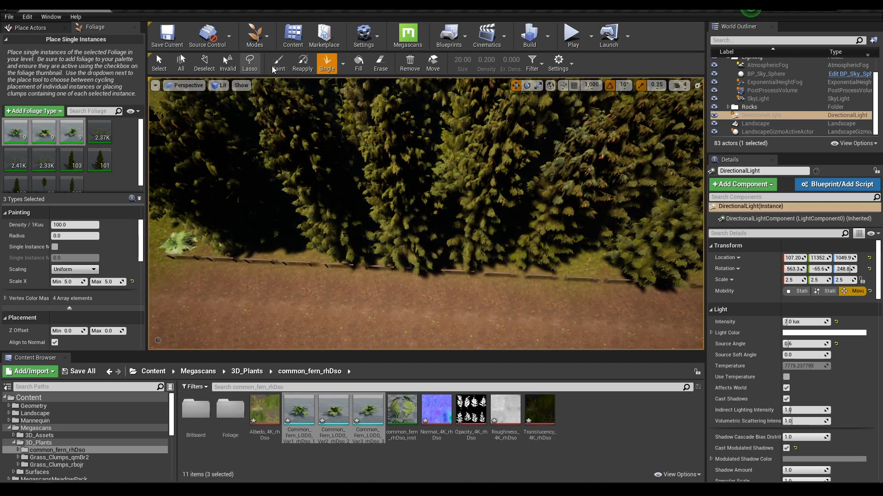
- Switch to the Paint tool, undo the trial fern stroke and set the fern density to 25
{"action": "left_click", "coordinate": [272, 65]}
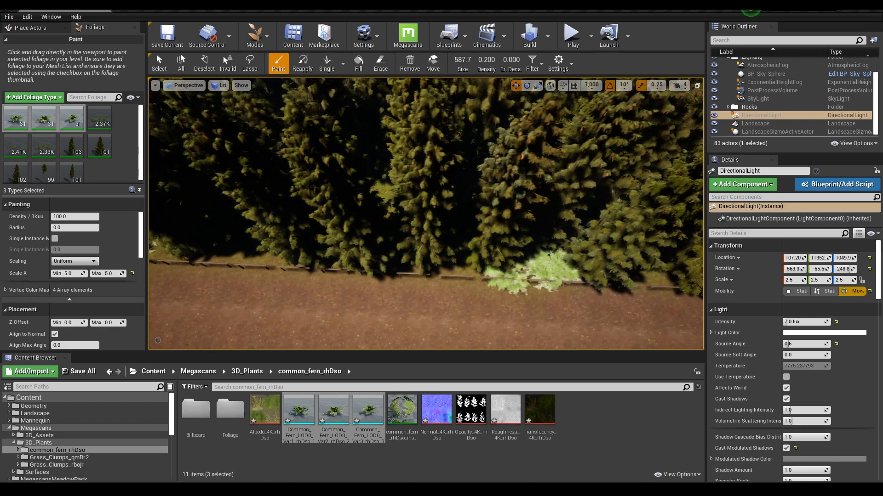
{"action": "key", "text": "ctrl+z"}
{"action": "left_click", "coordinate": [79, 217]}
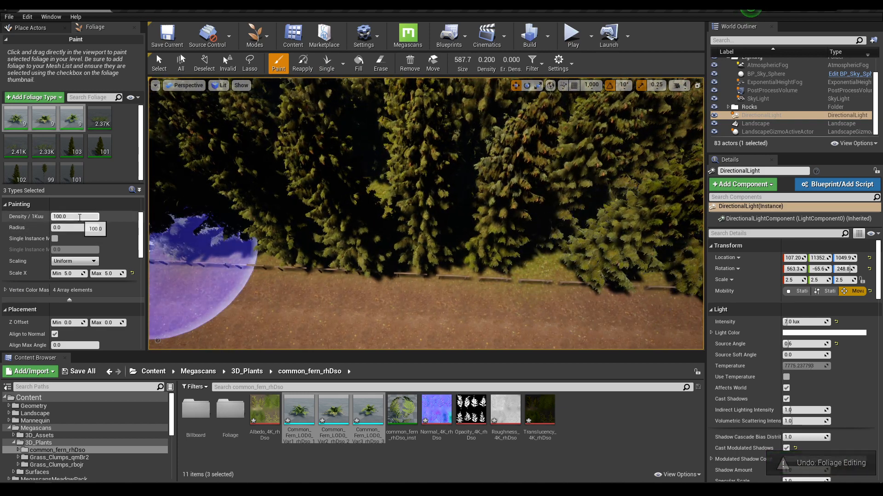
{"action": "type", "text": "25"}
{"action": "key", "text": "Return"}
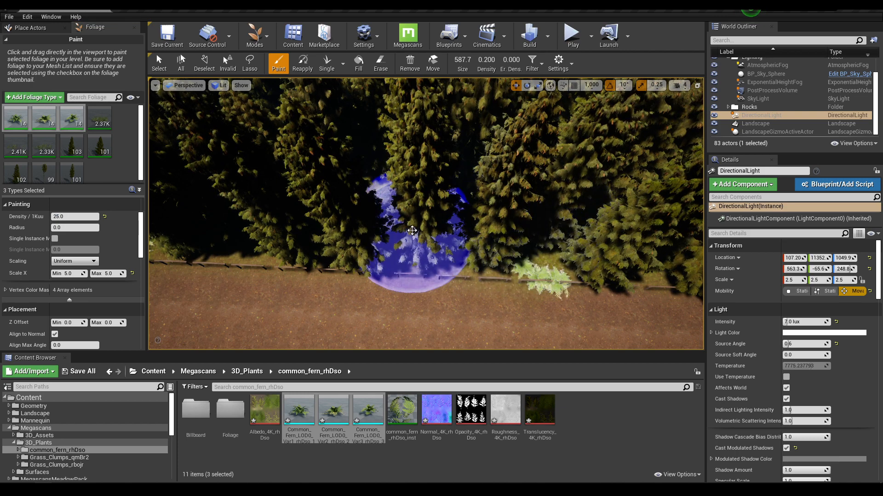
- Paint ferns under the spruces along one side of the road, behind the fence
{"action": "left_click", "coordinate": [477, 208]}
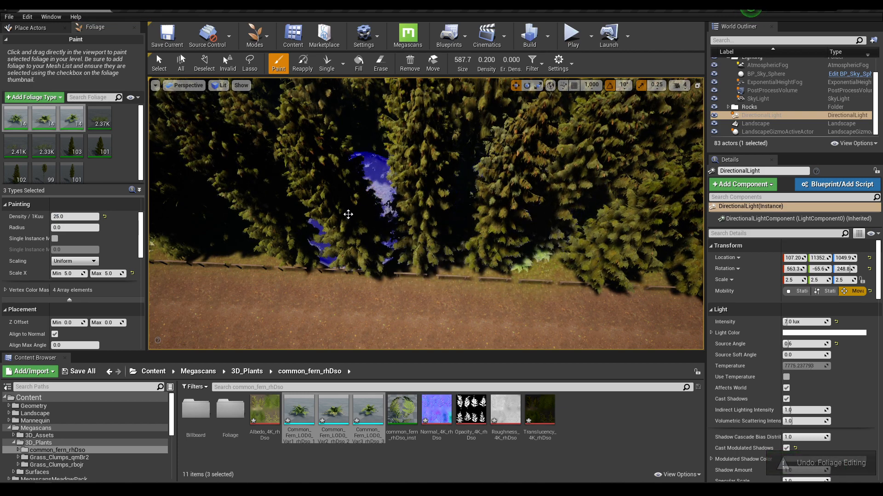
{"action": "left_click", "coordinate": [322, 210]}
{"action": "mouse_move", "coordinate": [321, 210]}
{"action": "right_mouse_down"}
{"action": "mouse_move", "coordinate": [275, 210]}
{"action": "mouse_move", "coordinate": [427, 203]}
{"action": "mouse_move", "coordinate": [465, 249]}
{"action": "right_mouse_up"}
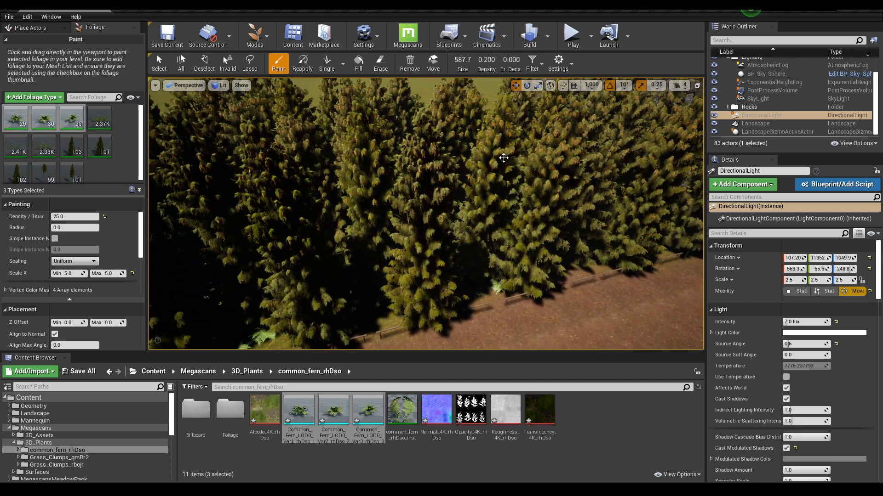
{"action": "left_click", "coordinate": [241, 202]}
{"action": "right_click_drag", "start_coordinate": [242, 202], "coordinate": [498, 197]}
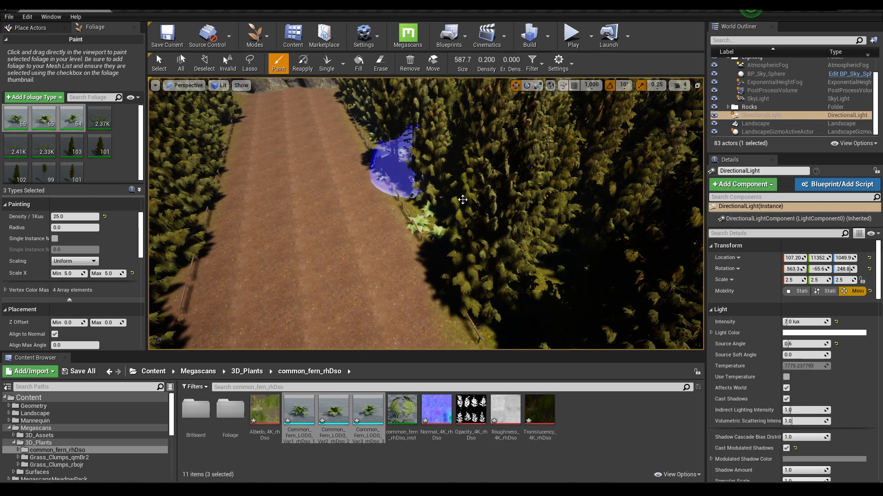
- Paint ferns under the spruces along the opposite side of the road
{"action": "right_click_drag", "start_coordinate": [462, 200], "coordinate": [398, 182]}
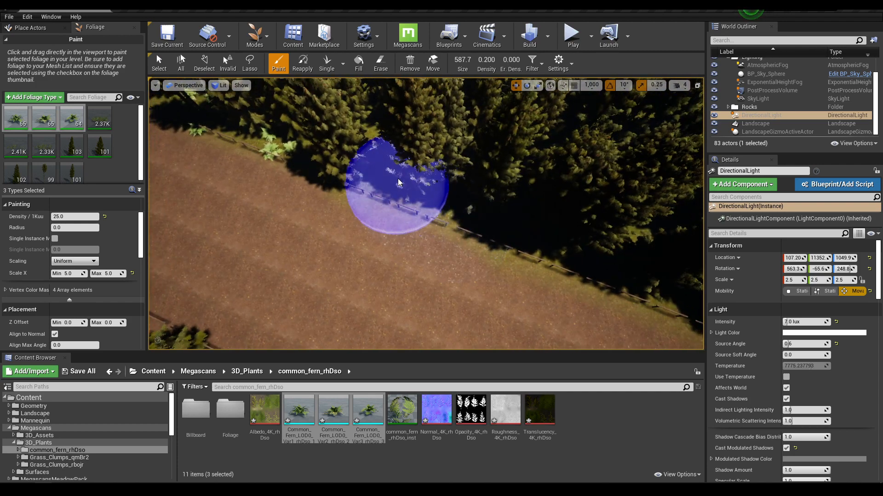
{"action": "left_click_drag", "start_coordinate": [547, 190], "coordinate": [628, 238]}
{"action": "right_click_drag", "start_coordinate": [627, 240], "coordinate": [604, 218]}
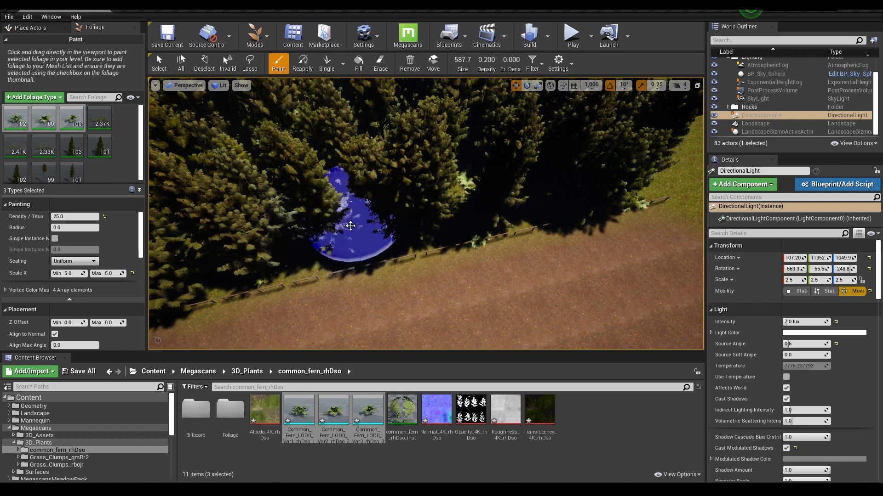
{"action": "right_click_drag", "start_coordinate": [350, 226], "coordinate": [355, 161]}
- Place single fern instances in the gap beside the fence with the Single tool
{"action": "left_click", "coordinate": [324, 68]}
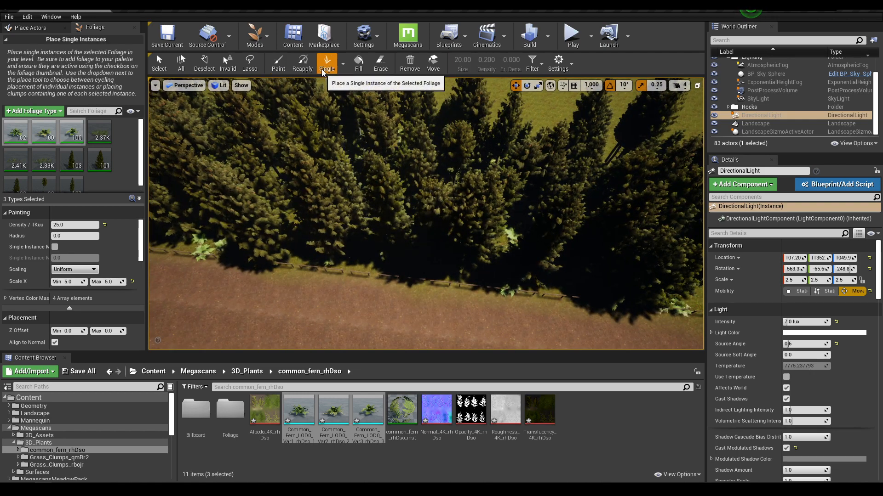
{"action": "left_click", "coordinate": [382, 272]}
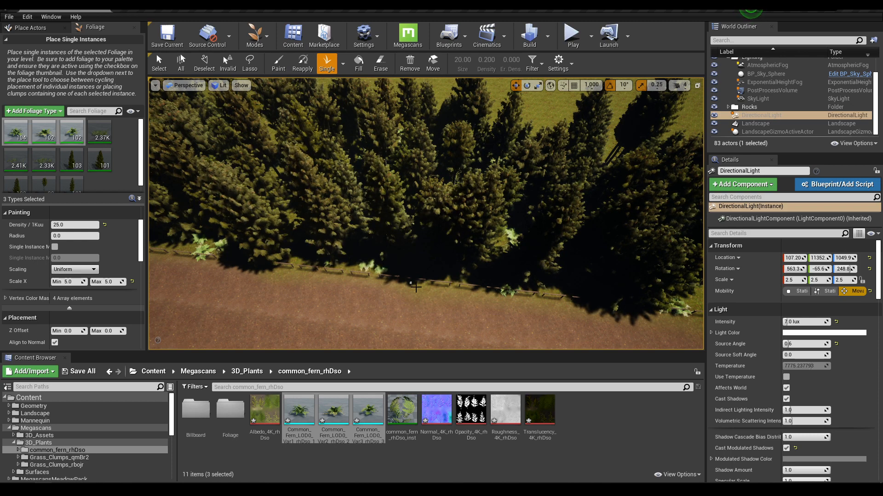
{"action": "right_click_drag", "start_coordinate": [382, 272], "coordinate": [384, 272]}
- Leave Foliage mode for Select mode and save the Landscape map
{"action": "left_click", "coordinate": [256, 36]}
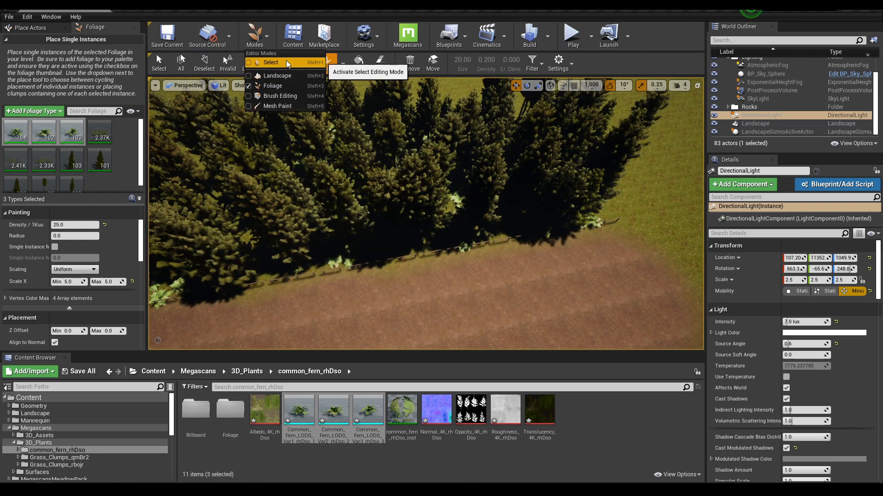
{"action": "left_click", "coordinate": [287, 62]}
{"action": "key", "text": "ctrl+s"}
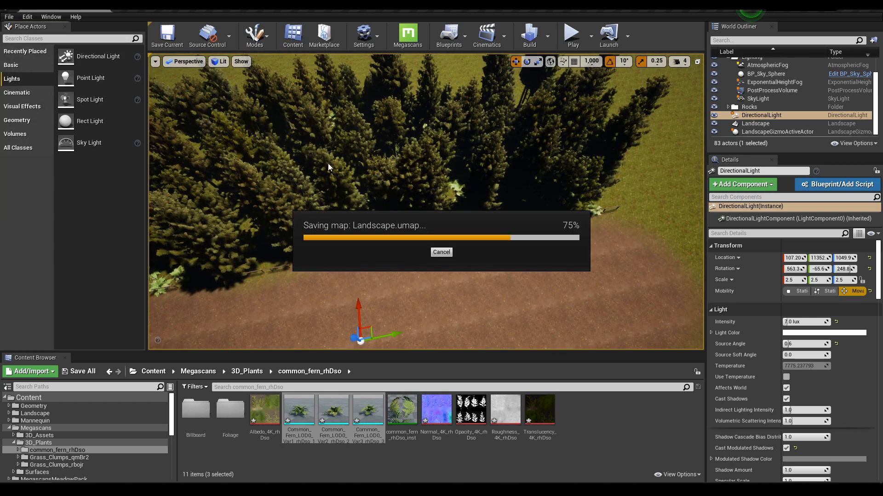
- Restore the bookmarked view down the road, save the map again and check the scene with game view toggled
{"action": "key", "text": "1"}
{"action": "left_click", "coordinate": [372, 299]}
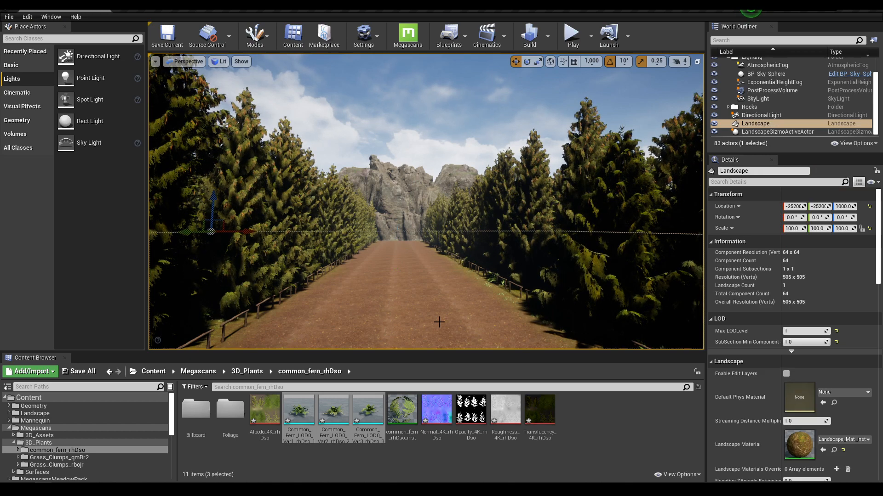
{"action": "right_click_drag", "start_coordinate": [437, 322], "coordinate": [440, 326]}
{"action": "key", "text": "ctrl+s"}
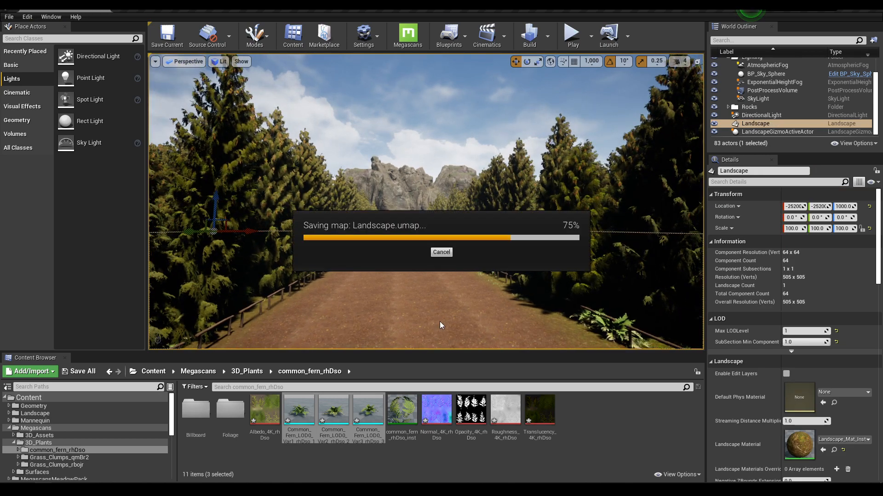
{"action": "scroll", "coordinate": [439, 321], "scroll_direction": "up", "scroll_amount": 3}
{"action": "key", "text": "Escape"}
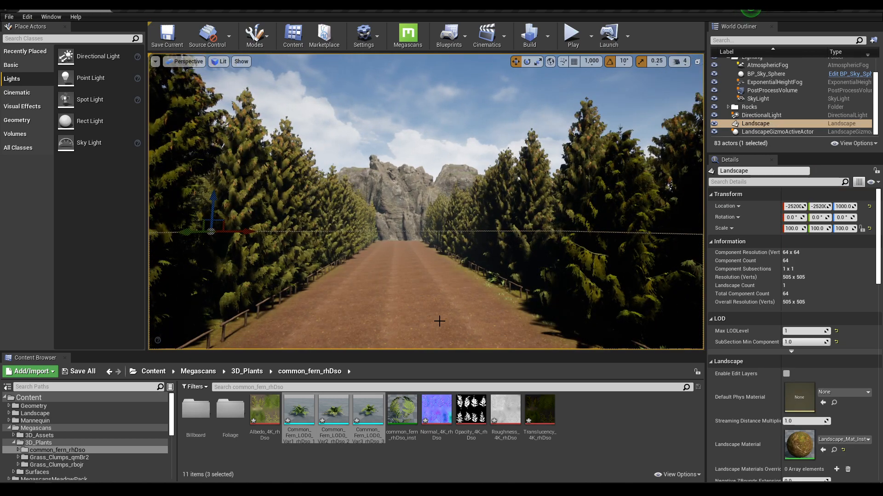
{"action": "key", "text": "g"}
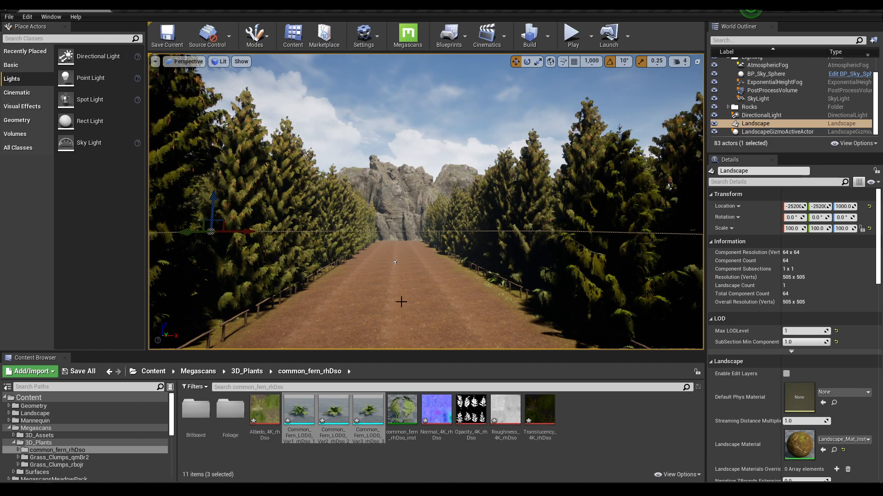
{"action": "key", "text": "g"}
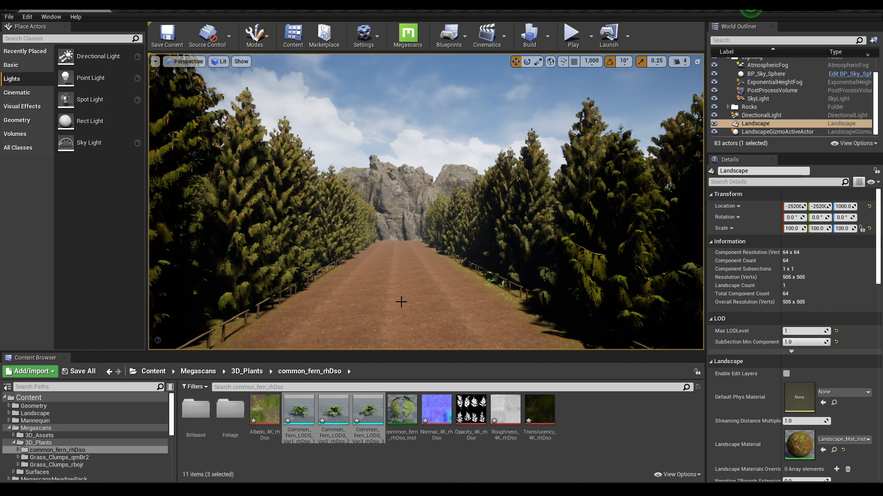